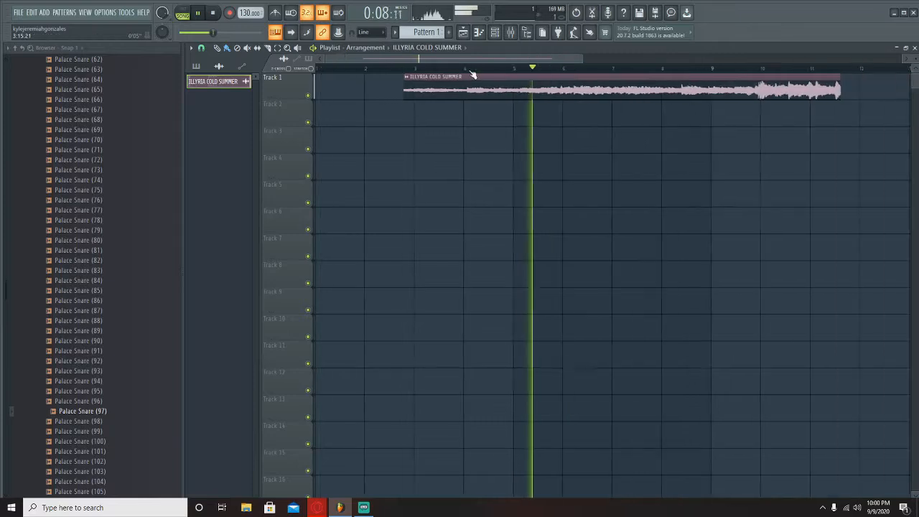
Extend the start of the ILLYRIA COLD SUMMER clip back to bar 1 and trim its end to just before bar 10.
{"action": "left_click_drag", "start_coordinate": [403, 90], "coordinate": [2, 132]}
{"action": "key", "text": "space"}
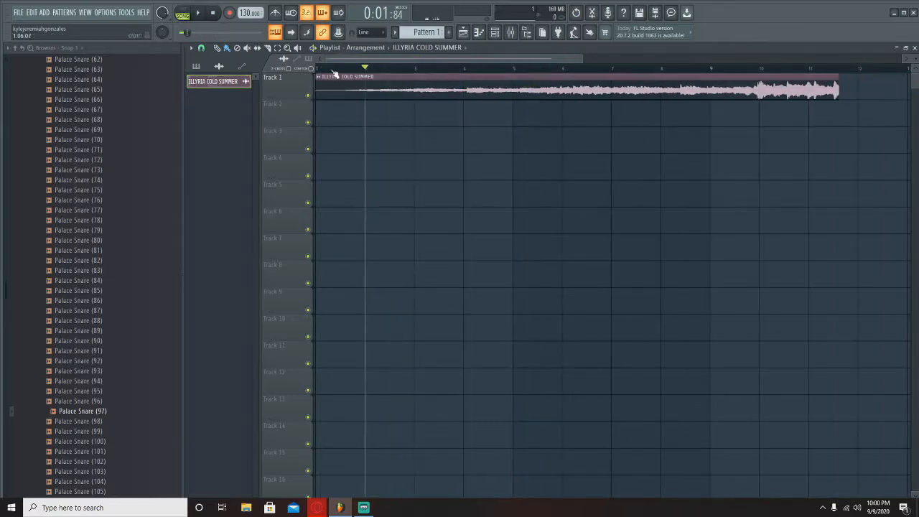
{"action": "scroll", "coordinate": [503, 76], "scroll_direction": "down", "scroll_amount": 2}
{"action": "mouse_move", "coordinate": [550, 83]}
{"action": "left_mouse_down"}
{"action": "mouse_move", "coordinate": [649, 86]}
{"action": "mouse_move", "coordinate": [513, 104]}
{"action": "left_mouse_up"}
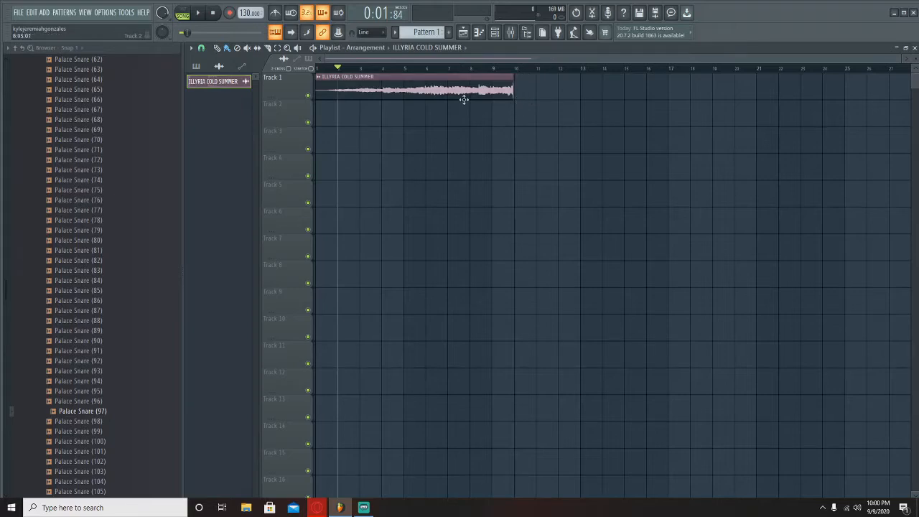
Play the ILLYRIA COLD SUMMER clip from around bar 5 to find a usable loop section.
{"action": "left_click", "coordinate": [317, 69]}
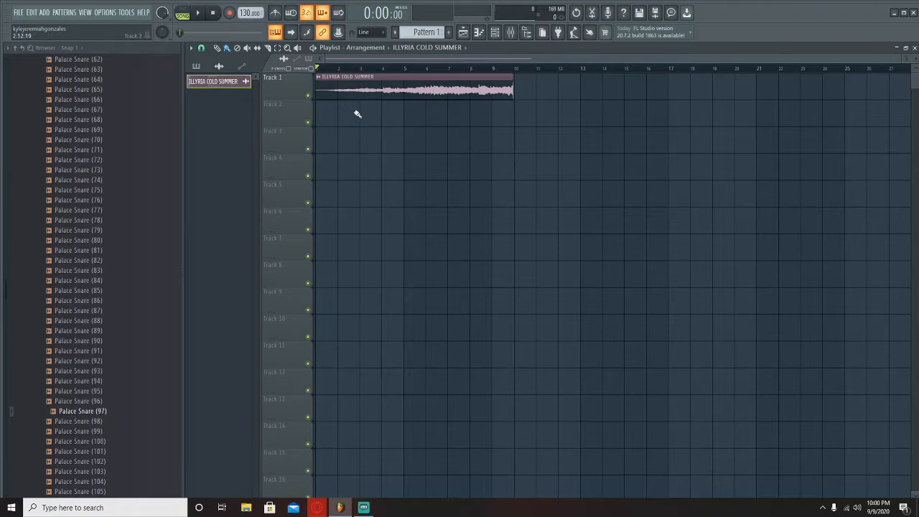
{"action": "mouse_move", "coordinate": [403, 70]}
{"action": "left_mouse_down"}
{"action": "mouse_move", "coordinate": [416, 69]}
{"action": "mouse_move", "coordinate": [402, 70]}
{"action": "left_mouse_up"}
{"action": "key", "text": "space"}
{"action": "key", "text": "space"}
{"action": "key", "text": "space"}
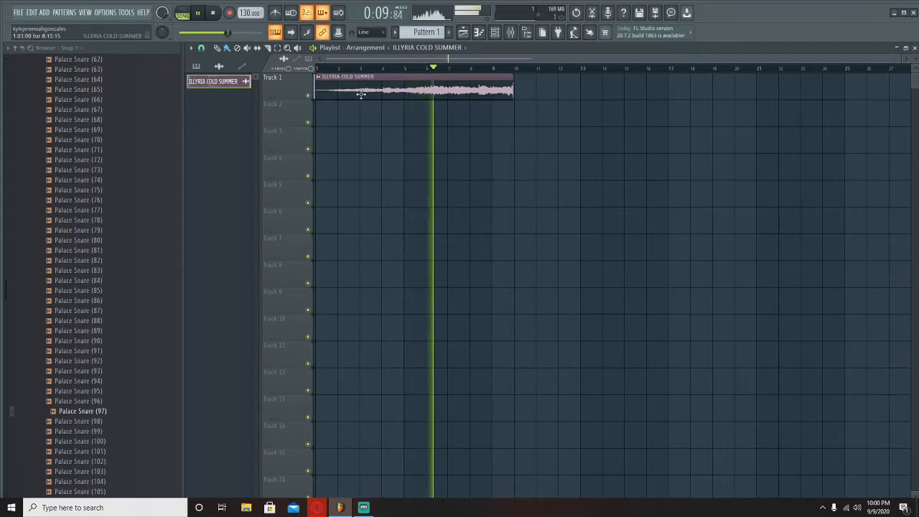
Fine-trim the end of the clip on Track 1 to a length of 8:15:08.
{"action": "scroll", "coordinate": [406, 72], "scroll_direction": "up", "scroll_amount": 2}
{"action": "left_click_drag", "start_coordinate": [408, 60], "coordinate": [309, 67]}
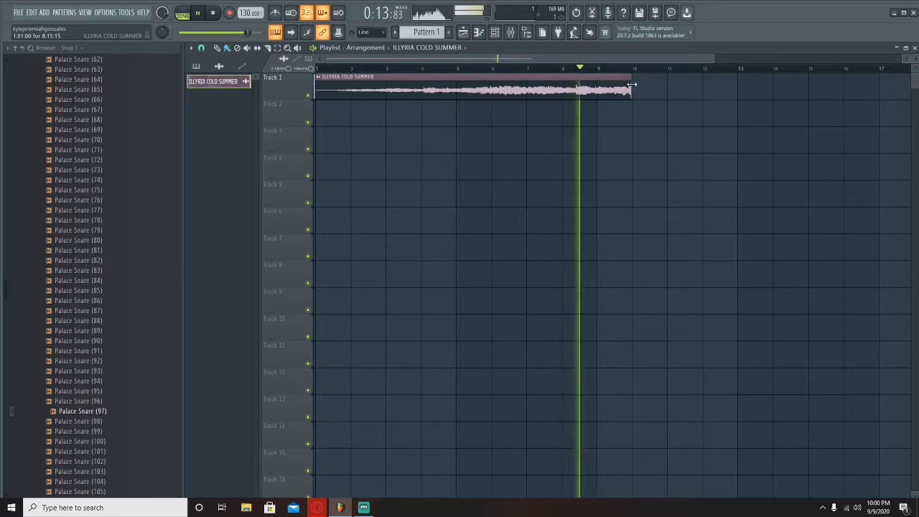
{"action": "mouse_move", "coordinate": [631, 85]}
{"action": "left_mouse_down"}
{"action": "mouse_move", "coordinate": [718, 85]}
{"action": "mouse_move", "coordinate": [642, 77]}
{"action": "left_mouse_up"}
{"action": "key", "text": "space"}
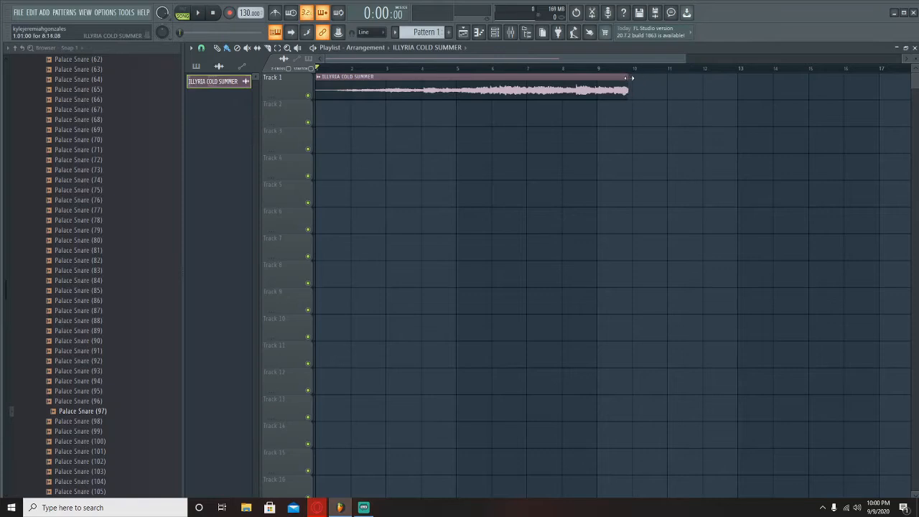
{"action": "left_click", "coordinate": [564, 70]}
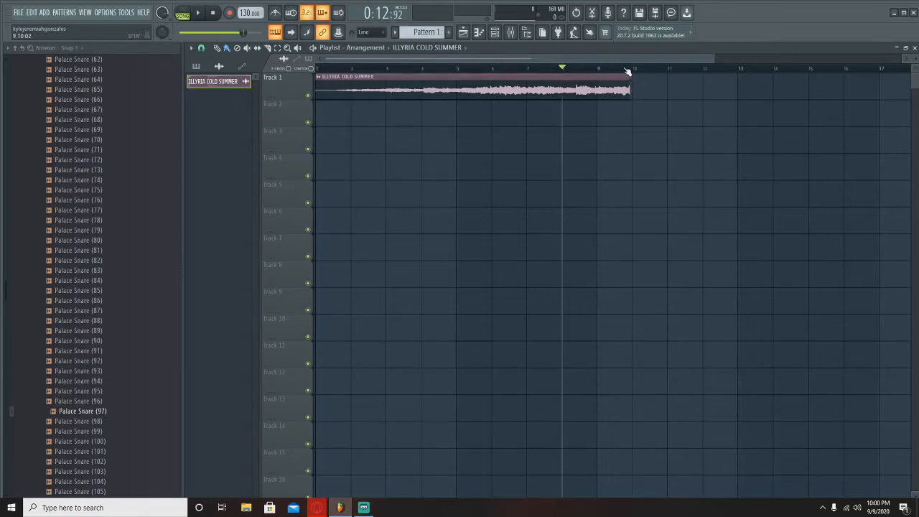
{"action": "scroll", "coordinate": [628, 71], "scroll_direction": "up", "scroll_amount": 5}
{"action": "mouse_move", "coordinate": [615, 78]}
{"action": "left_mouse_down"}
{"action": "mouse_move", "coordinate": [656, 77]}
{"action": "mouse_move", "coordinate": [624, 77]}
{"action": "left_mouse_up"}
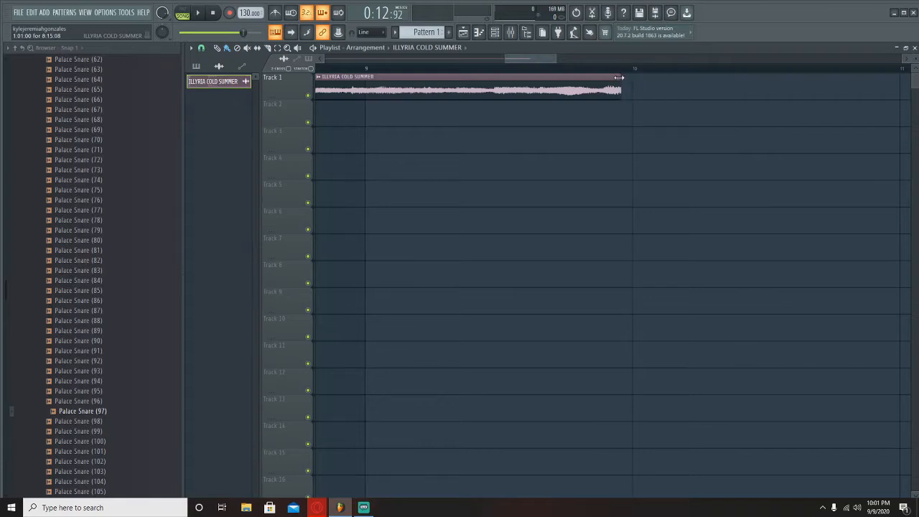
Play the clip from bar 9 to listen to how its end wraps around to the start.
{"action": "left_click", "coordinate": [377, 71]}
{"action": "key", "text": "space"}
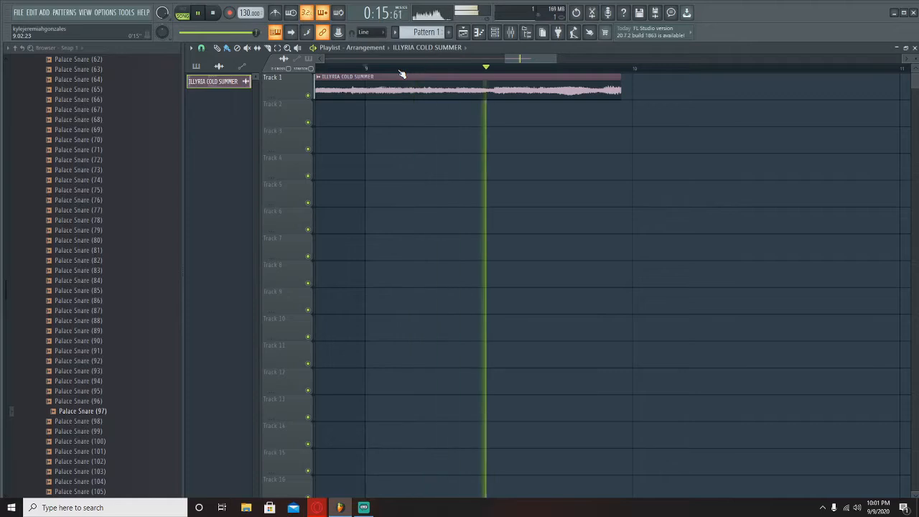
{"action": "scroll", "coordinate": [402, 75], "scroll_direction": "down", "scroll_amount": 2}
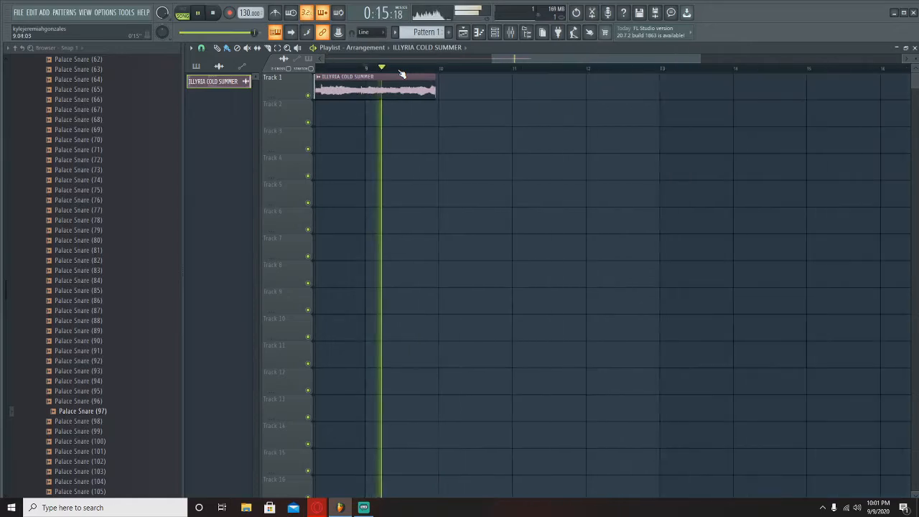
{"action": "key", "text": "space"}
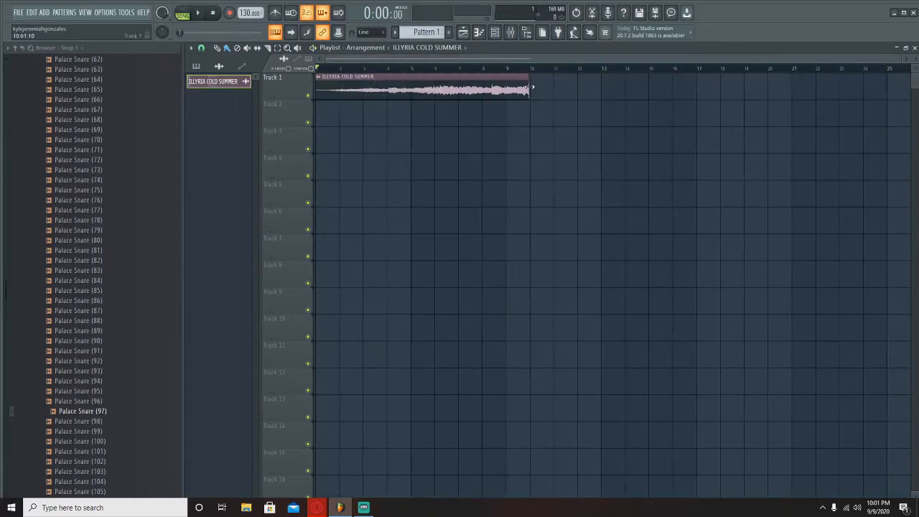
Trim the start of the clip to bar 3 and play it from bar 5.
{"action": "left_click_drag", "start_coordinate": [318, 91], "coordinate": [365, 91]}
{"action": "left_click", "coordinate": [411, 69]}
{"action": "key", "text": "space"}
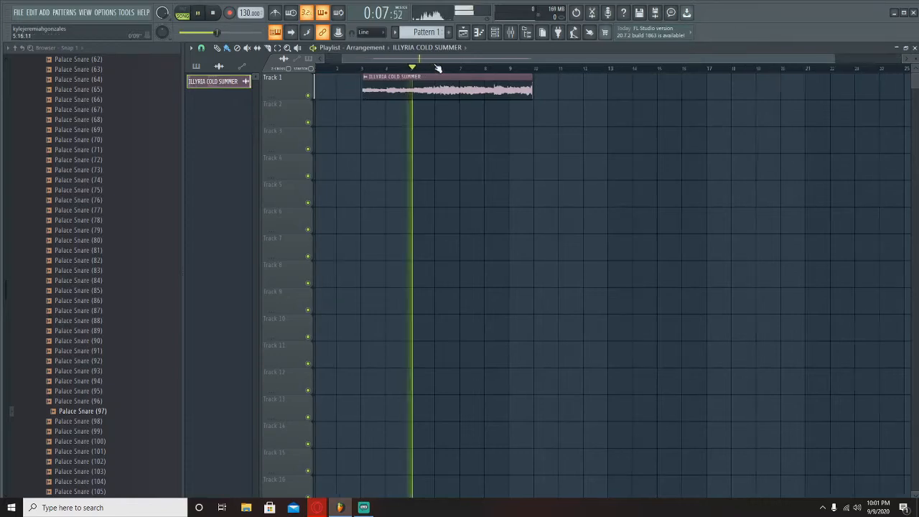
{"action": "scroll", "coordinate": [436, 68], "scroll_direction": "up", "scroll_amount": 1}
{"action": "key", "text": "space"}
{"action": "key", "text": "space"}
{"action": "key", "text": "space"}
{"action": "scroll", "coordinate": [427, 69], "scroll_direction": "up", "scroll_amount": 2}
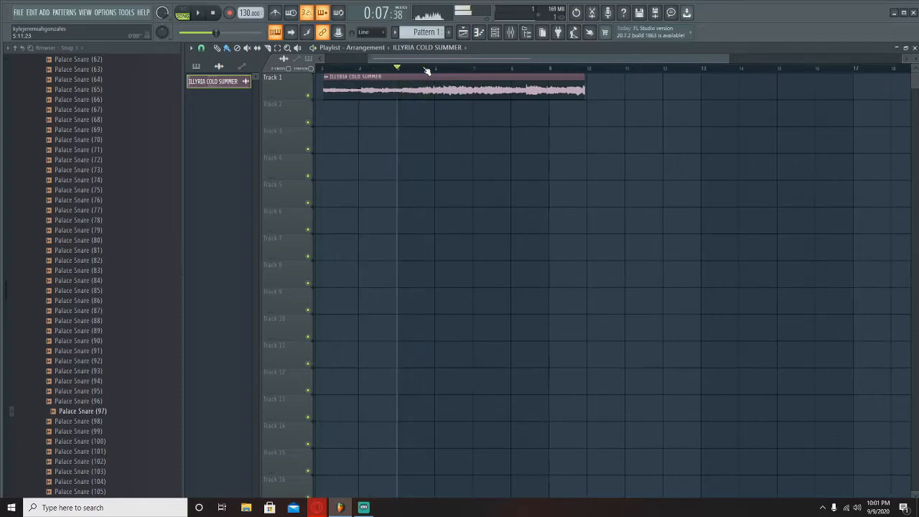
Try different start points for the clip, setting its start to 4:02:16, and play it from bar 4.
{"action": "scroll", "coordinate": [414, 62], "scroll_direction": "up", "scroll_amount": 1}
{"action": "left_click_drag", "start_coordinate": [322, 88], "coordinate": [457, 107]}
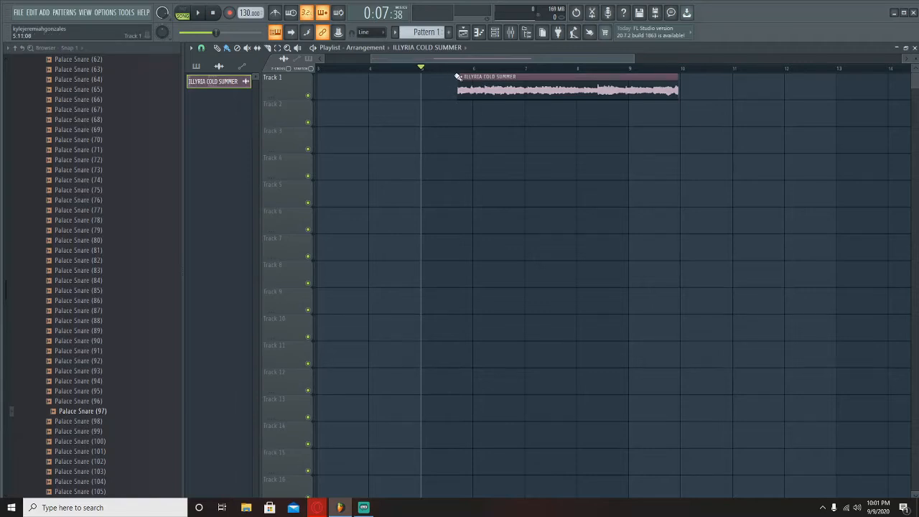
{"action": "left_click_drag", "start_coordinate": [466, 75], "coordinate": [358, 75]}
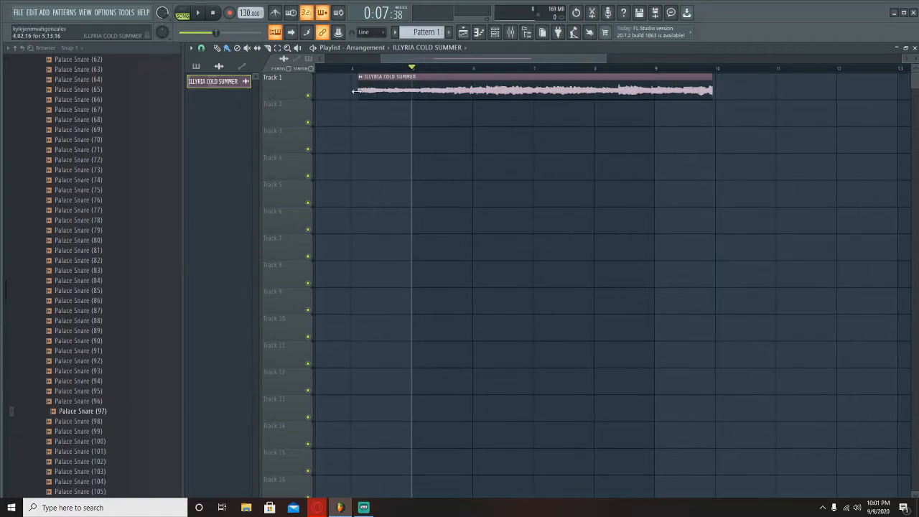
{"action": "key", "text": "space"}
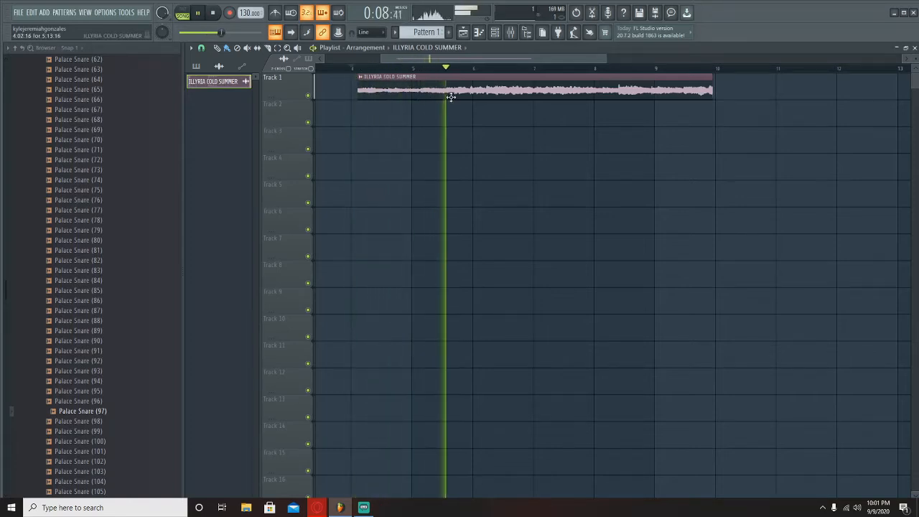
{"action": "key", "text": "space"}
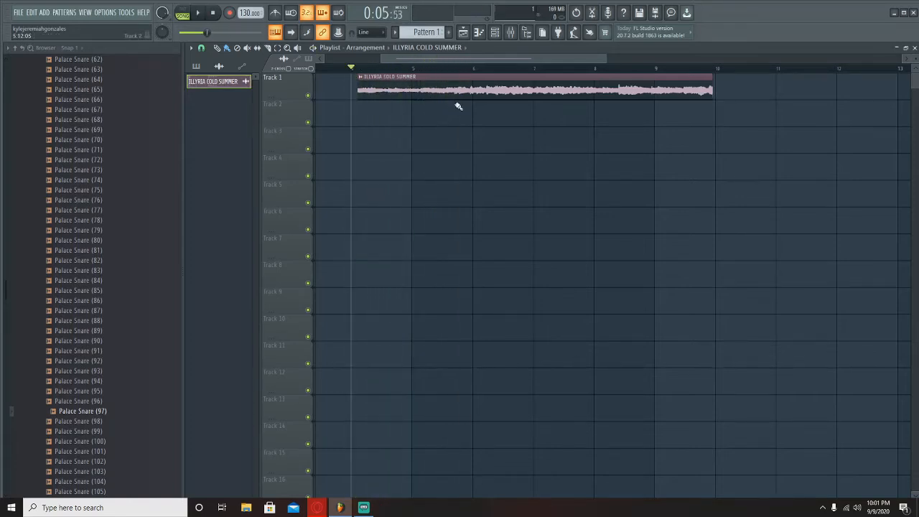
{"action": "key", "text": "space"}
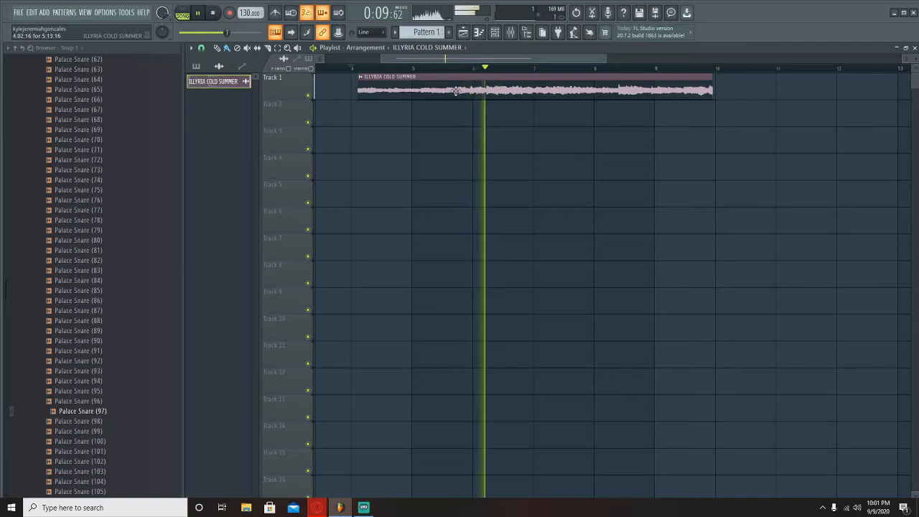
{"action": "key", "text": "space"}
Trim the clip's start to 5:12:04 for a length of 4:04:04, listening to the new start point.
{"action": "left_click_drag", "start_coordinate": [373, 89], "coordinate": [453, 107]}
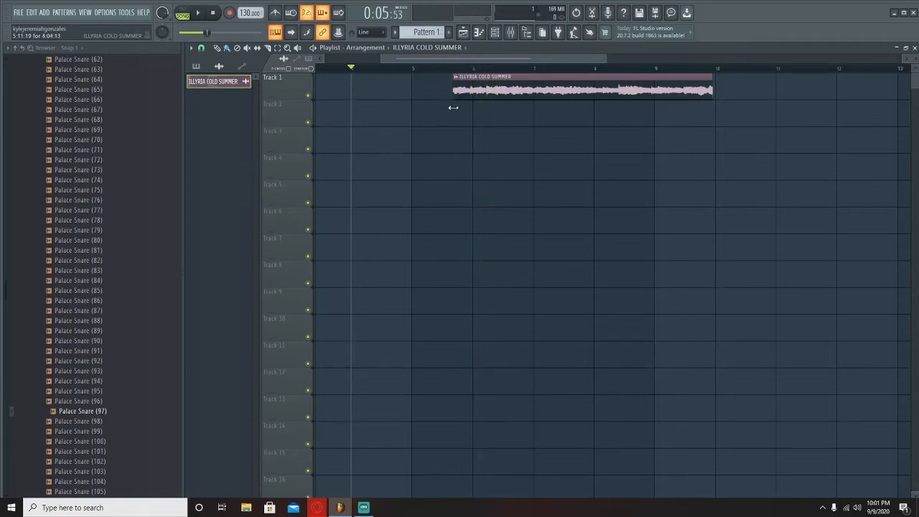
{"action": "scroll", "coordinate": [453, 73], "scroll_direction": "up", "scroll_amount": 5}
{"action": "scroll", "coordinate": [380, 69], "scroll_direction": "up", "scroll_amount": 2}
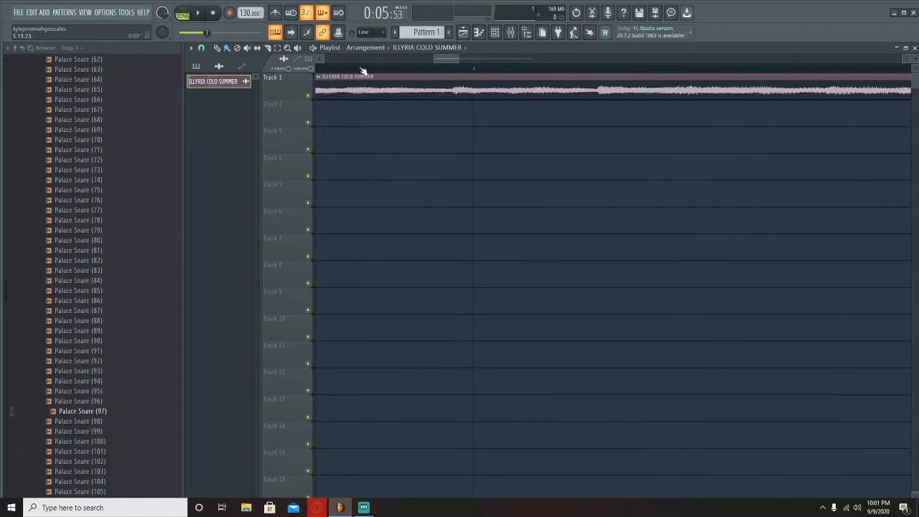
{"action": "left_click_drag", "start_coordinate": [444, 58], "coordinate": [437, 59]}
{"action": "left_click_drag", "start_coordinate": [372, 69], "coordinate": [340, 73]}
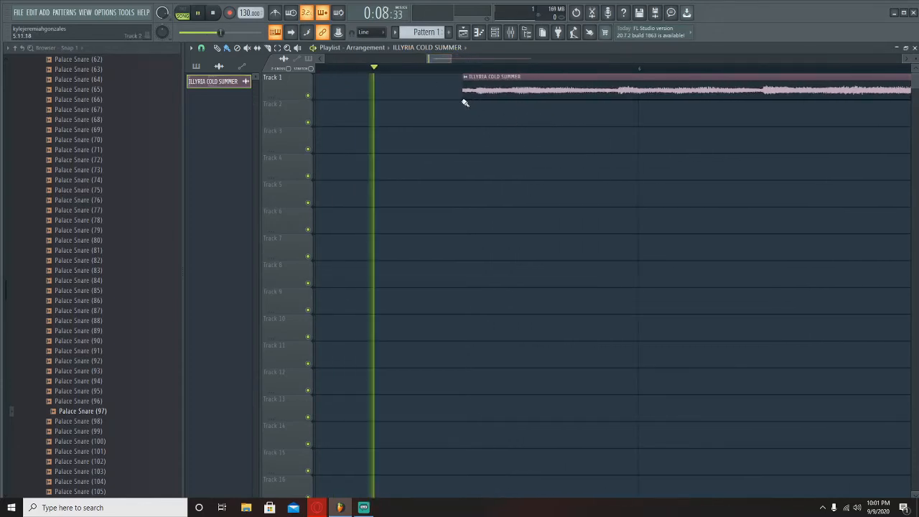
{"action": "left_click_drag", "start_coordinate": [462, 98], "coordinate": [476, 99]}
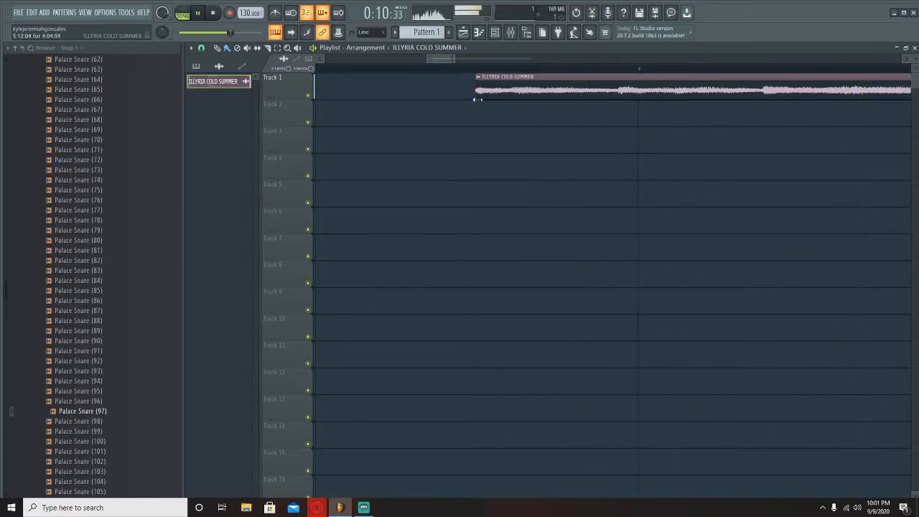
Stop playback and move the trimmed clip to the start of bar 1 on Track 1.
{"action": "key", "text": "space"}
{"action": "scroll", "coordinate": [490, 74], "scroll_direction": "down", "scroll_amount": 3}
{"action": "scroll", "coordinate": [459, 73], "scroll_direction": "down", "scroll_amount": 5}
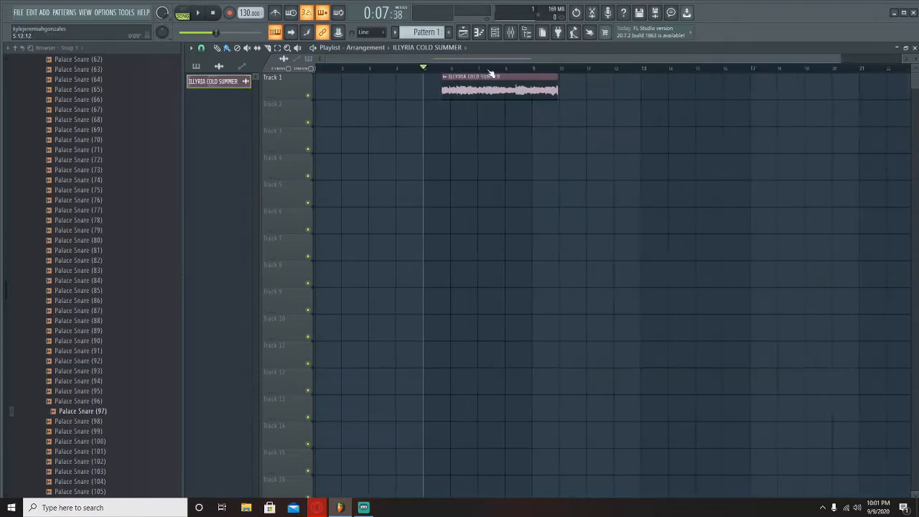
{"action": "left_click_drag", "start_coordinate": [348, 71], "coordinate": [196, 72]}
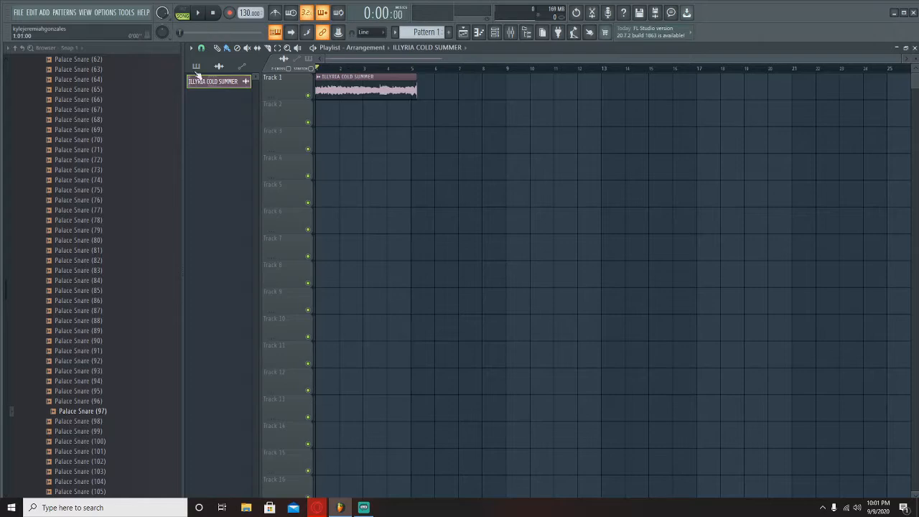
Play the trimmed clip from bar 1 to check where its first sound starts.
{"action": "key", "text": "space"}
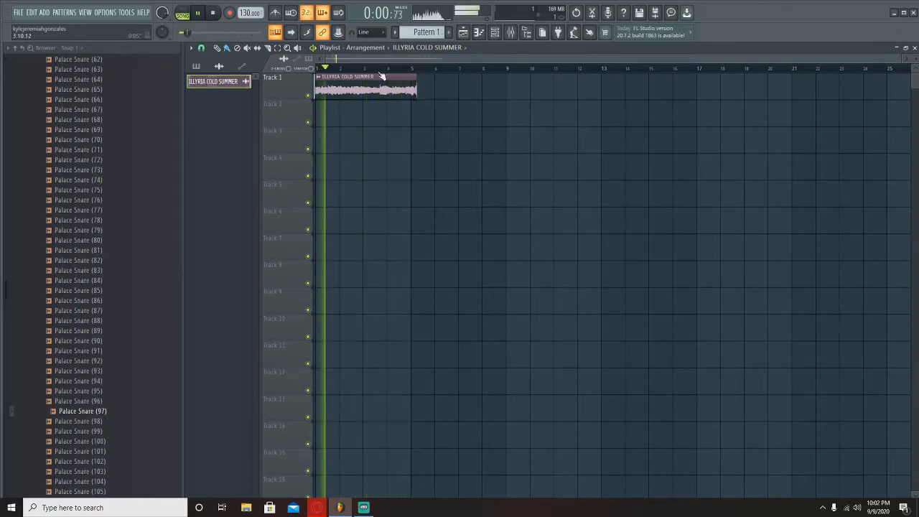
{"action": "key", "text": "space"}
{"action": "scroll", "coordinate": [369, 75], "scroll_direction": "up", "scroll_amount": 2}
{"action": "scroll", "coordinate": [348, 74], "scroll_direction": "up", "scroll_amount": 4}
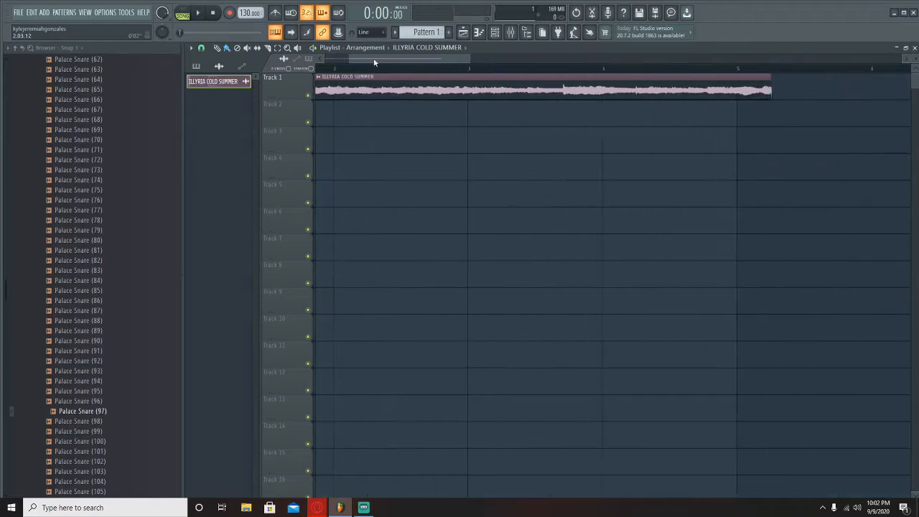
{"action": "key", "text": "space"}
{"action": "key", "text": "space"}
Try shifting the clip to start at 1:02:01, play it, and return it to 1:01:00.
{"action": "left_click_drag", "start_coordinate": [317, 87], "coordinate": [327, 81]}
{"action": "key", "text": "space"}
{"action": "key", "text": "space"}
{"action": "key", "text": "space"}
{"action": "key", "text": "space"}
{"action": "key", "text": "space"}
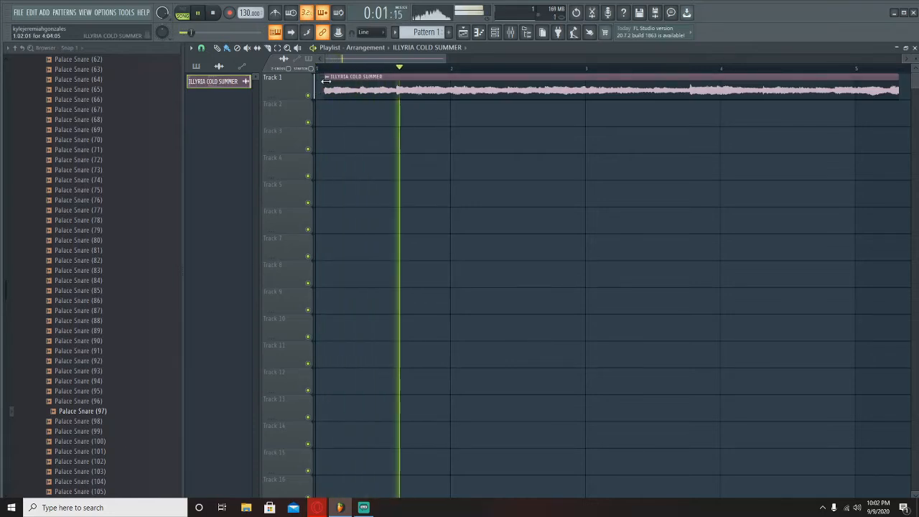
{"action": "key", "text": "space"}
{"action": "key", "text": "space"}
{"action": "left_click_drag", "start_coordinate": [330, 84], "coordinate": [321, 80]}
{"action": "key", "text": "space"}
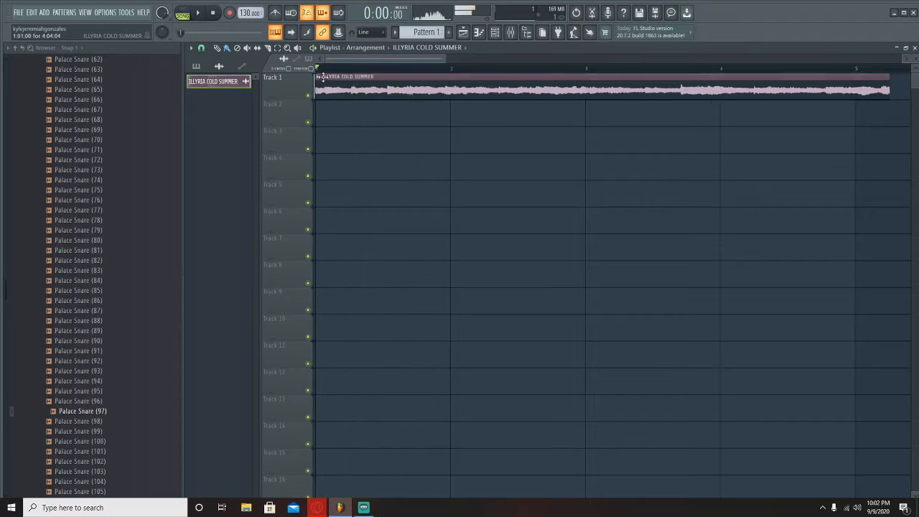
{"action": "key", "text": "space"}
Extend the end of the clip past bar 5 to a length of 4:05:12.
{"action": "scroll", "coordinate": [333, 76], "scroll_direction": "down", "scroll_amount": 1}
{"action": "scroll", "coordinate": [334, 76], "scroll_direction": "down", "scroll_amount": 4}
{"action": "scroll", "coordinate": [433, 75], "scroll_direction": "up", "scroll_amount": 6}
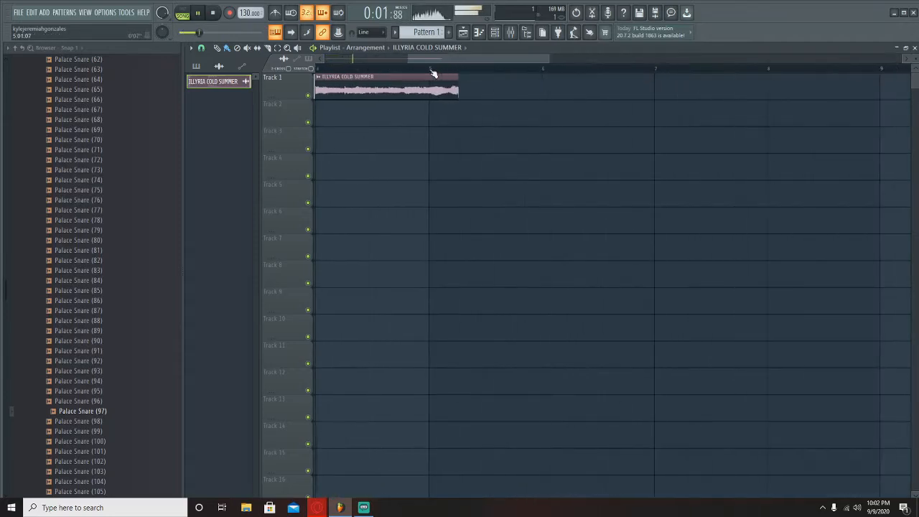
{"action": "left_click_drag", "start_coordinate": [492, 77], "coordinate": [570, 79]}
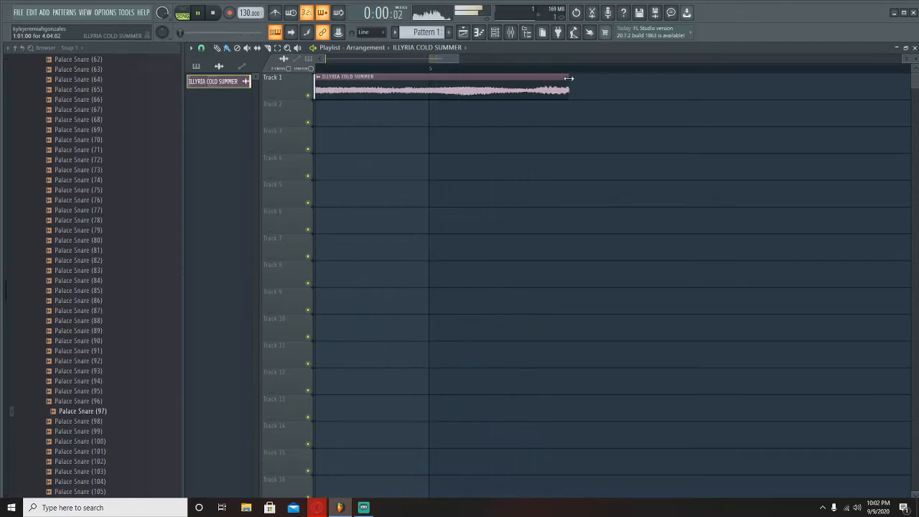
{"action": "left_click_drag", "start_coordinate": [569, 78], "coordinate": [618, 81]}
Play repeatedly across the end of the clip near bar 5 to check how it loops back to the start.
{"action": "left_click", "coordinate": [453, 69]}
{"action": "left_click", "coordinate": [441, 68]}
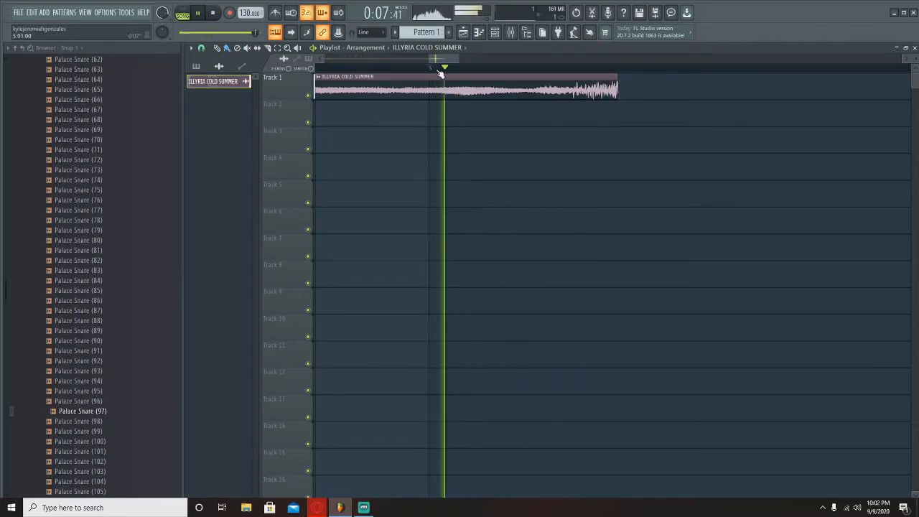
{"action": "scroll", "coordinate": [439, 74], "scroll_direction": "down", "scroll_amount": 2}
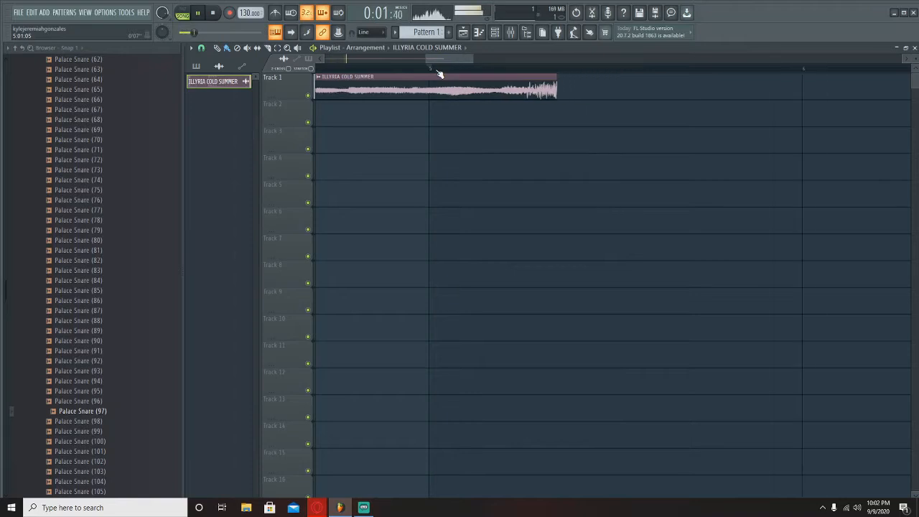
{"action": "scroll", "coordinate": [439, 74], "scroll_direction": "down", "scroll_amount": 1}
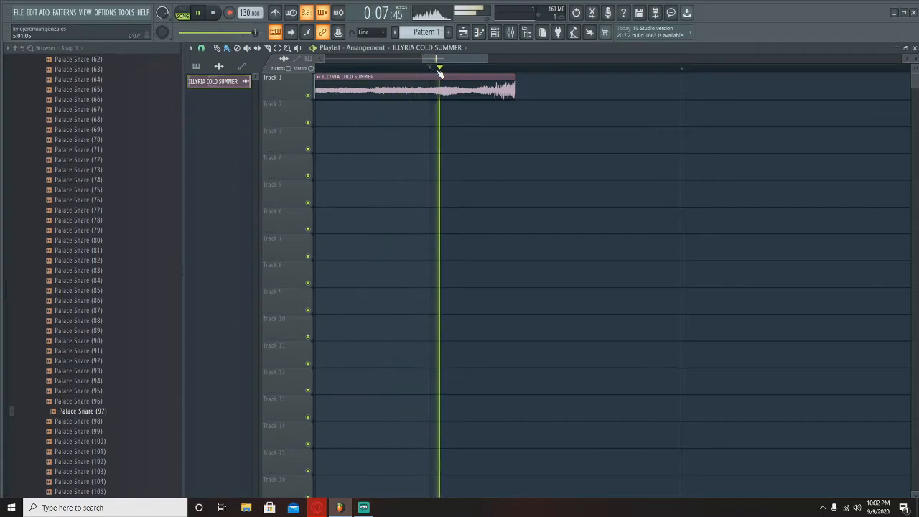
{"action": "scroll", "coordinate": [439, 74], "scroll_direction": "down", "scroll_amount": 2}
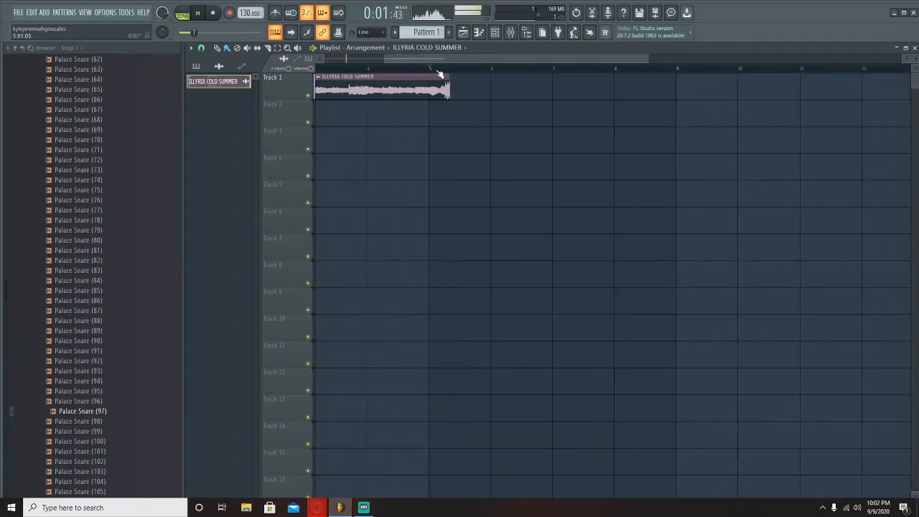
{"action": "key", "text": "space"}
{"action": "scroll", "coordinate": [448, 70], "scroll_direction": "up", "scroll_amount": 2}
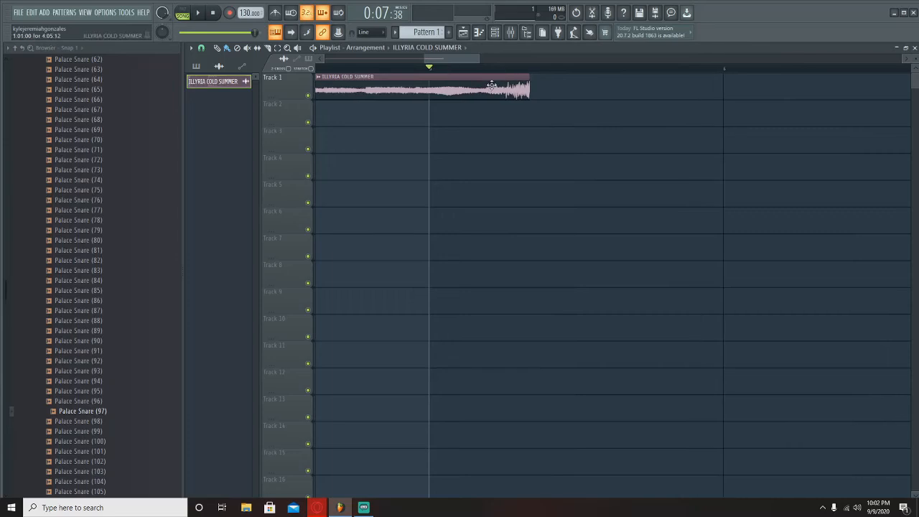
Play the end of the clip, try shortening it to bar 5, and undo the resize.
{"action": "key", "text": "space"}
{"action": "key", "text": "space"}
{"action": "left_click_drag", "start_coordinate": [536, 90], "coordinate": [428, 94]}
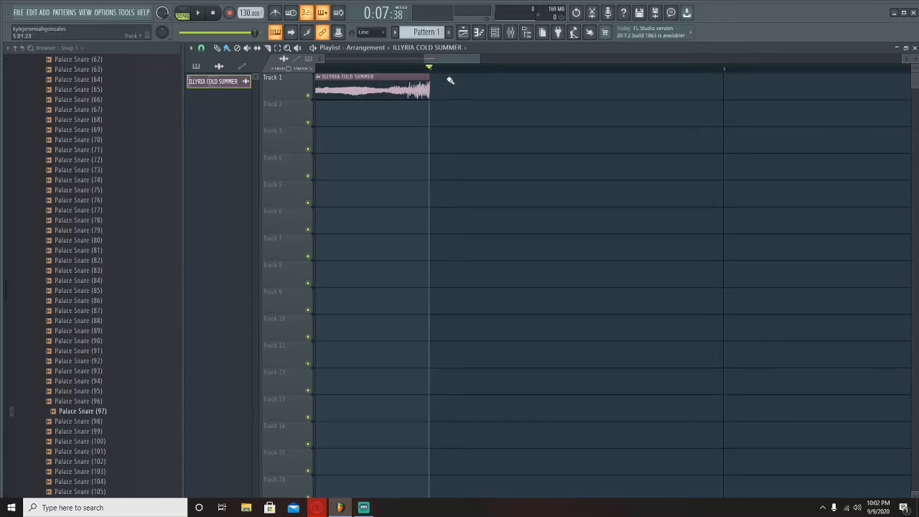
{"action": "key", "text": "ctrl+z"}
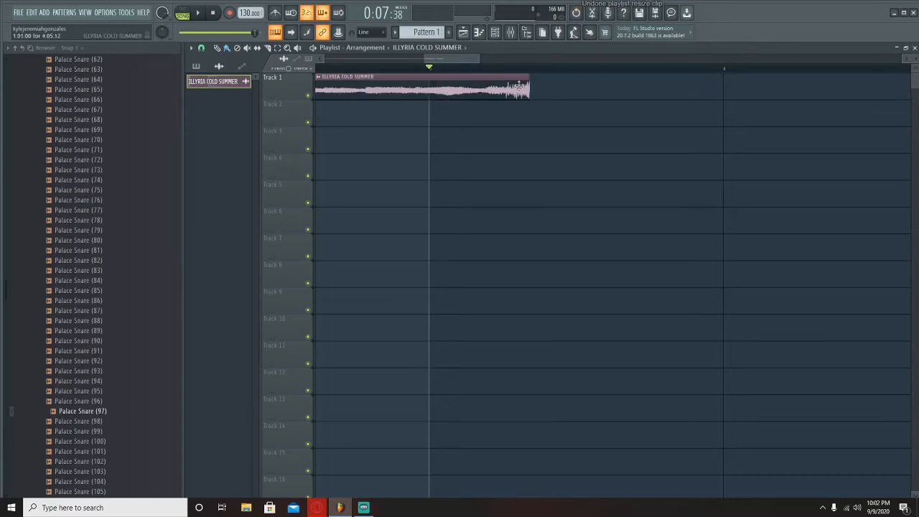
Time-stretch the end of the clip back to bar 5, for a length of 4:00:00.
{"action": "left_click_drag", "start_coordinate": [435, 59], "coordinate": [331, 60]}
{"action": "scroll", "coordinate": [449, 74], "scroll_direction": "down", "scroll_amount": 8}
{"action": "scroll", "coordinate": [450, 74], "scroll_direction": "down", "scroll_amount": 2}
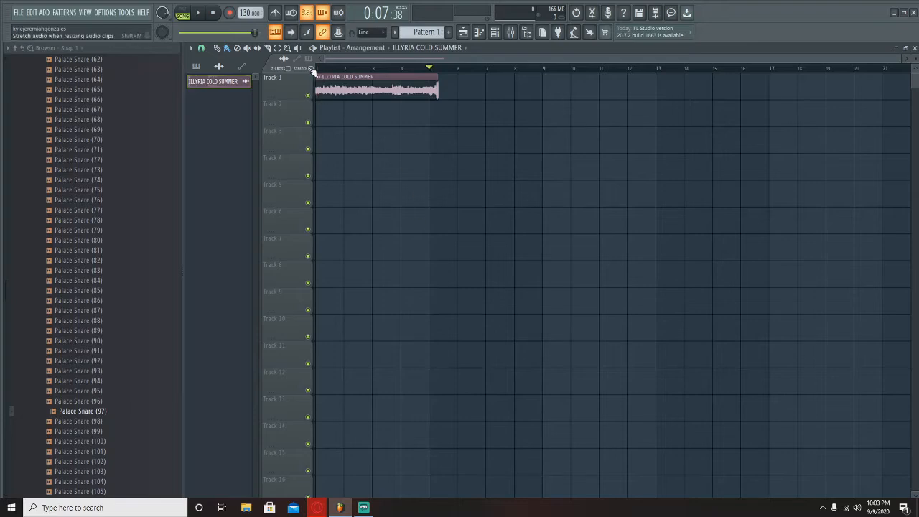
{"action": "scroll", "coordinate": [431, 67], "scroll_direction": "up", "scroll_amount": 4}
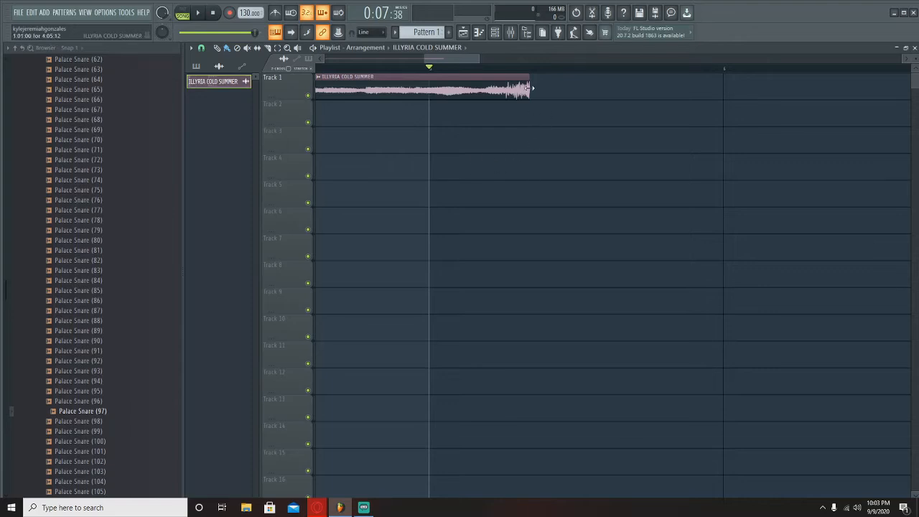
{"action": "left_click_drag", "start_coordinate": [529, 87], "coordinate": [434, 92]}
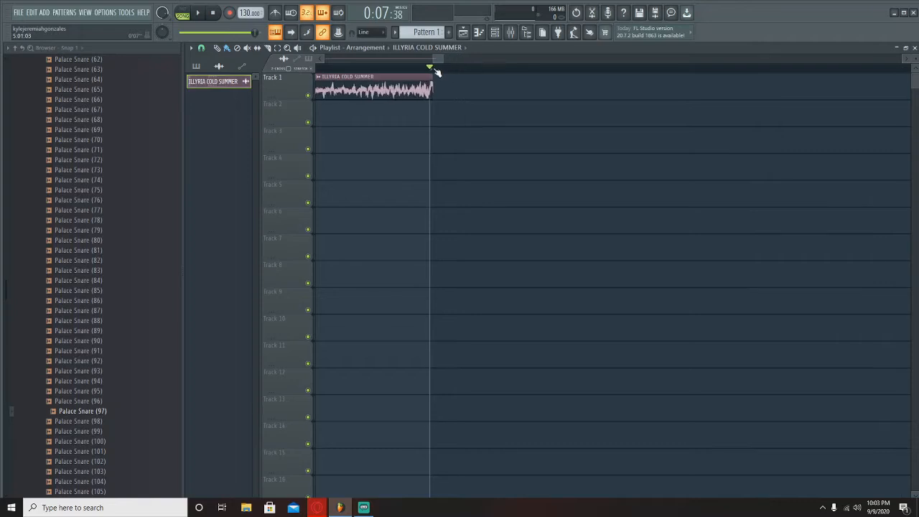
{"action": "left_click_drag", "start_coordinate": [432, 79], "coordinate": [88, 101]}
{"action": "scroll", "coordinate": [437, 71], "scroll_direction": "down", "scroll_amount": 8}
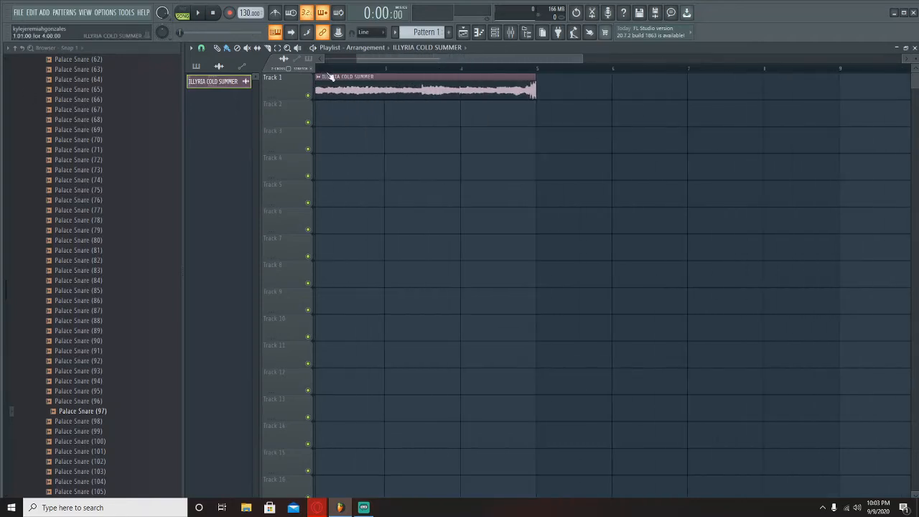
Play the stretched clip from bar 1, first alone and again with the metronome, to check its timing.
{"action": "scroll", "coordinate": [332, 77], "scroll_direction": "down", "scroll_amount": 3}
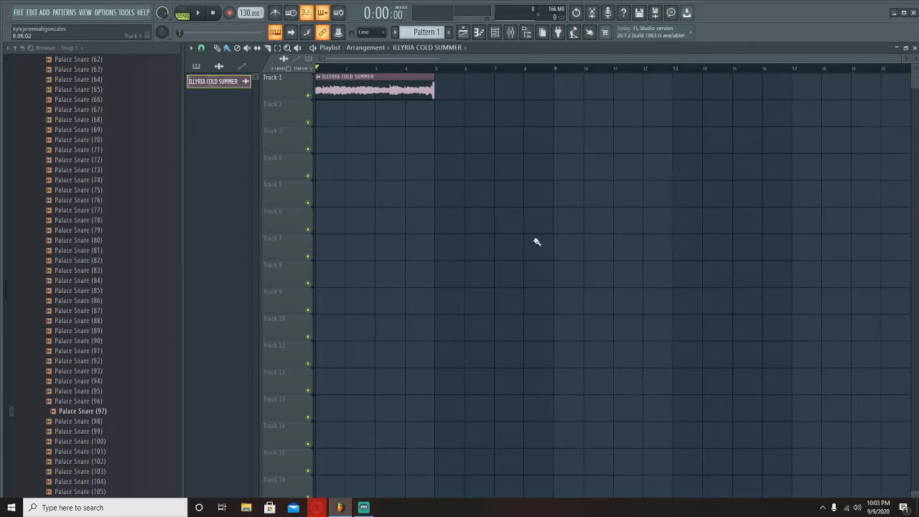
{"action": "key", "text": "space"}
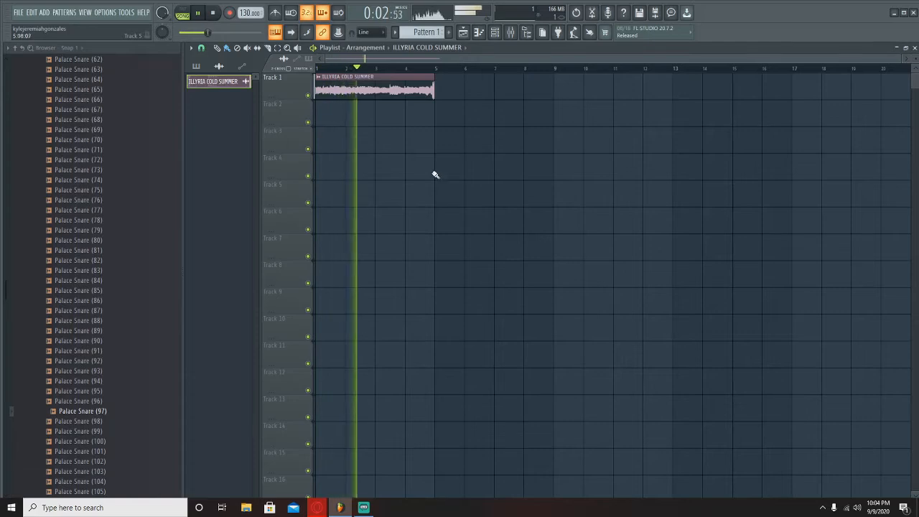
{"action": "key", "text": "space"}
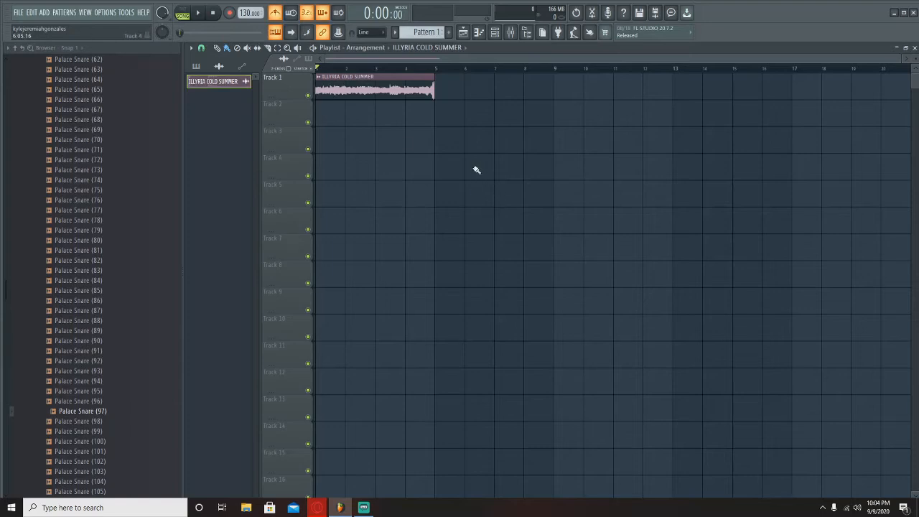
{"action": "key", "text": "space"}
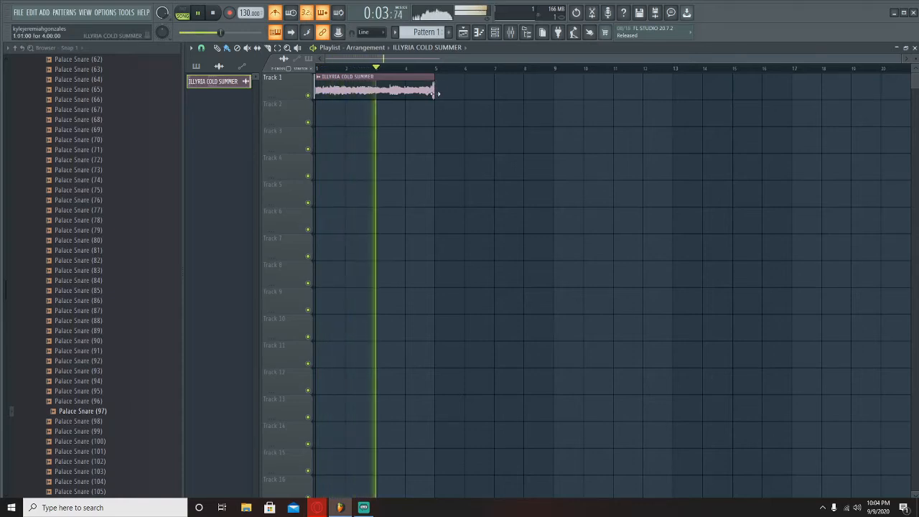
{"action": "key", "text": "space"}
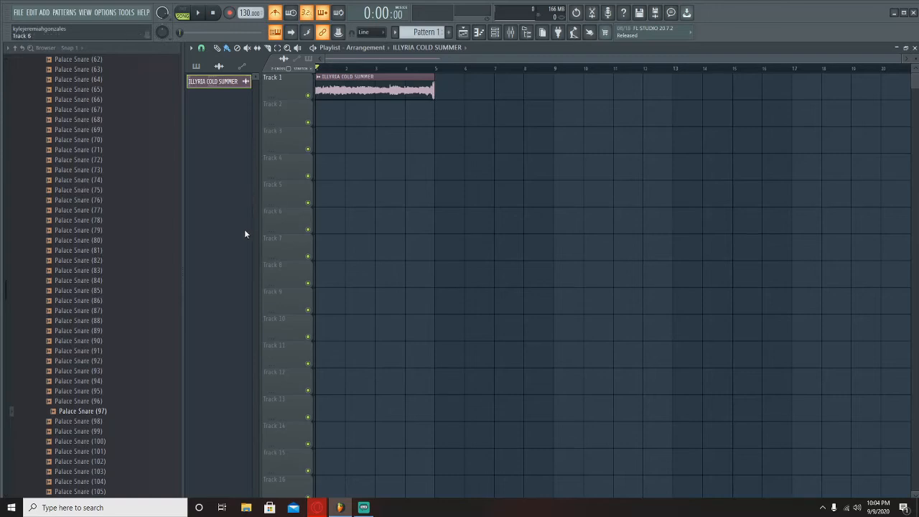
Route the ILLYRIA COLD SUMMER sample to mixer track 1 and load Fruity parametric EQ 2 into slot 5 of Insert 1.
{"action": "double_click", "coordinate": [386, 89]}
{"action": "left_click_drag", "start_coordinate": [469, 170], "coordinate": [667, 176]}
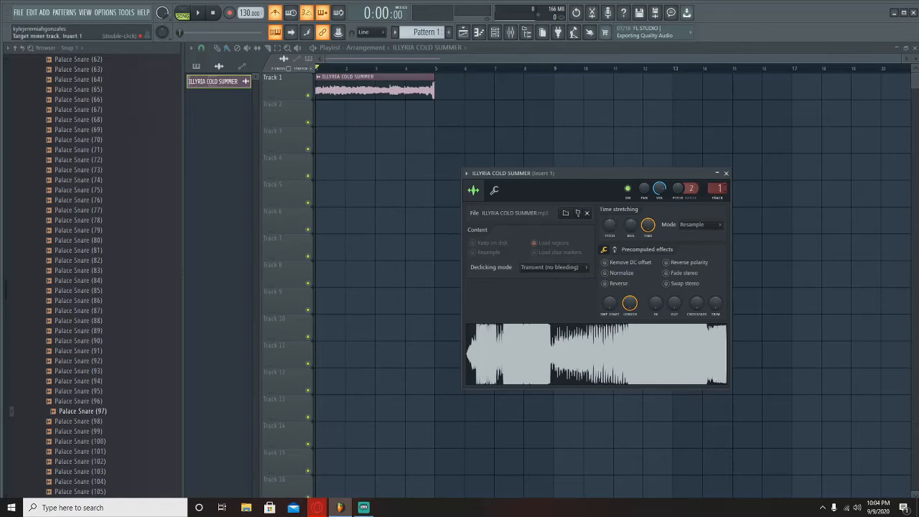
{"action": "left_click", "coordinate": [513, 36]}
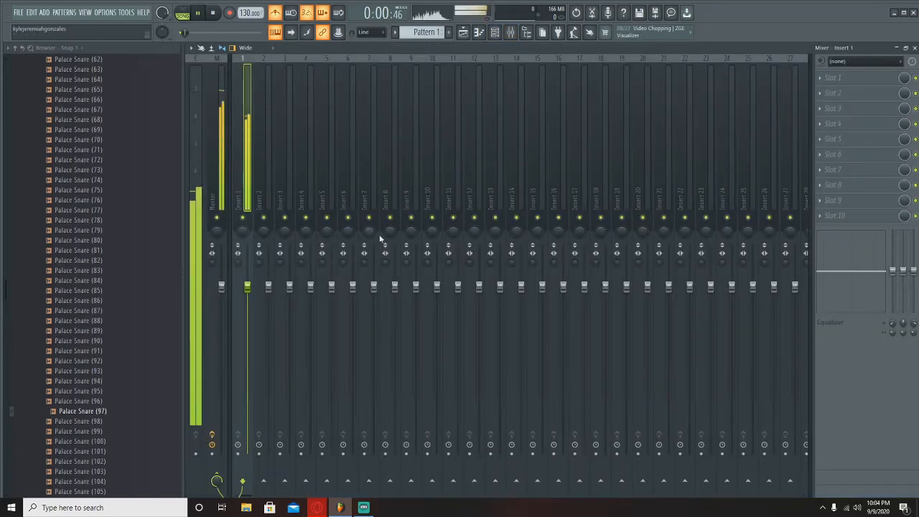
{"action": "left_click", "coordinate": [860, 149]}
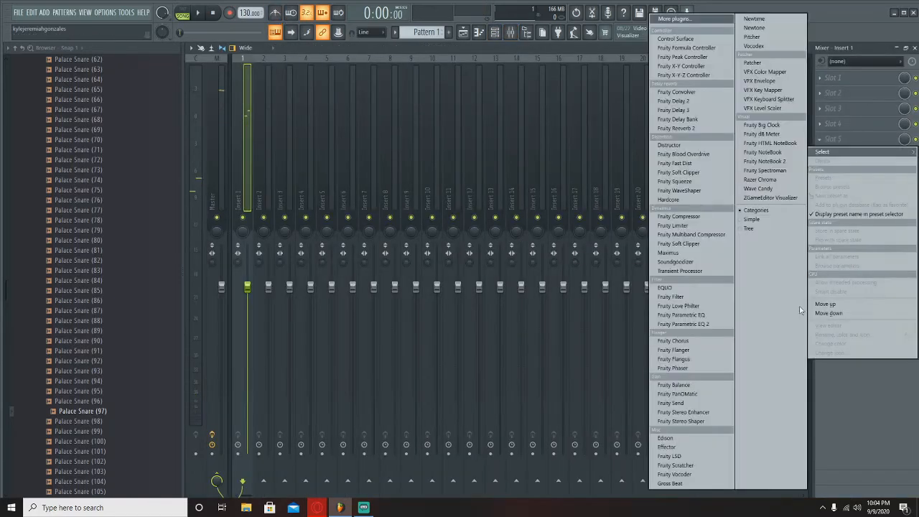
{"action": "left_click", "coordinate": [692, 325]}
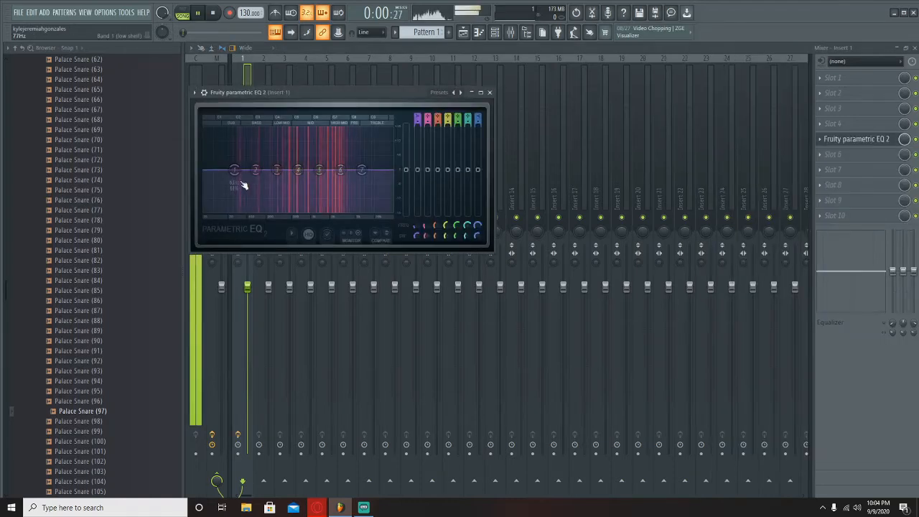
Roll off the sample's low frequencies with EQ bands 1 and 2, fine-tuning band 1 during playback.
{"action": "left_click_drag", "start_coordinate": [234, 169], "coordinate": [249, 210]}
{"action": "left_click_drag", "start_coordinate": [255, 169], "coordinate": [228, 207]}
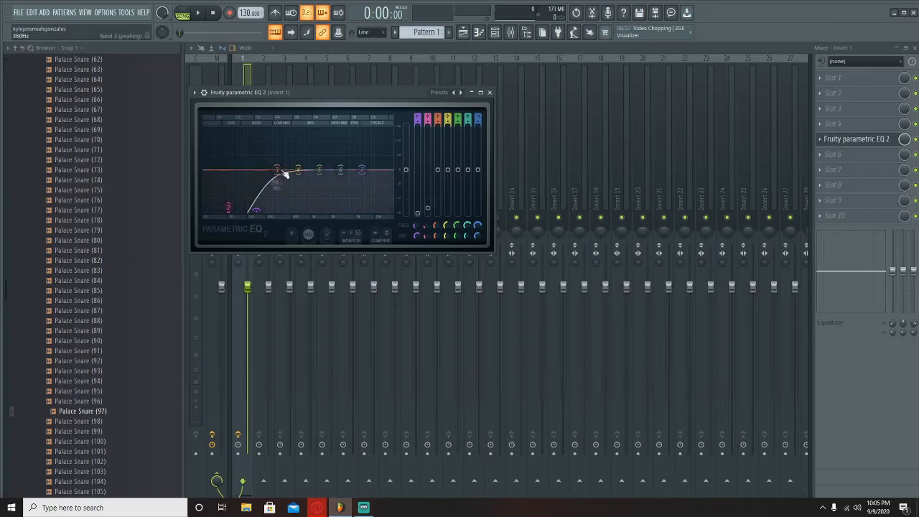
{"action": "key", "text": "space"}
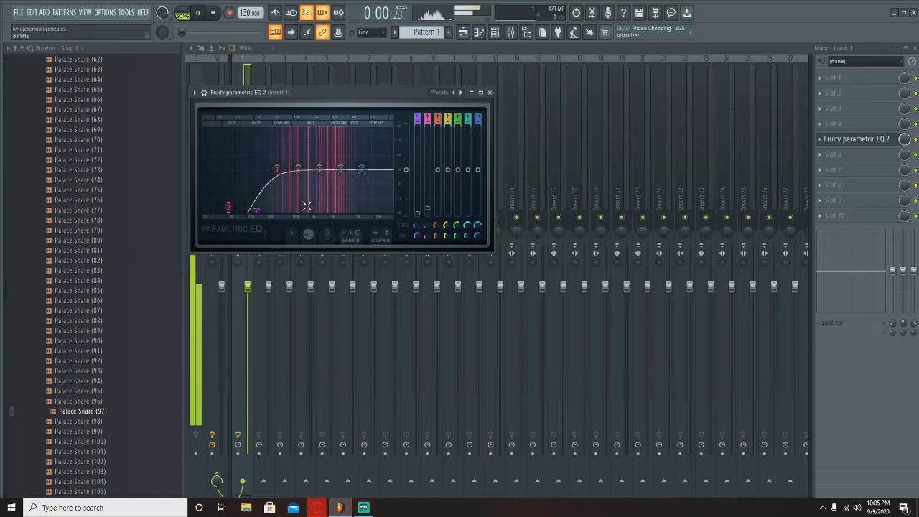
{"action": "left_click_drag", "start_coordinate": [259, 210], "coordinate": [265, 211]}
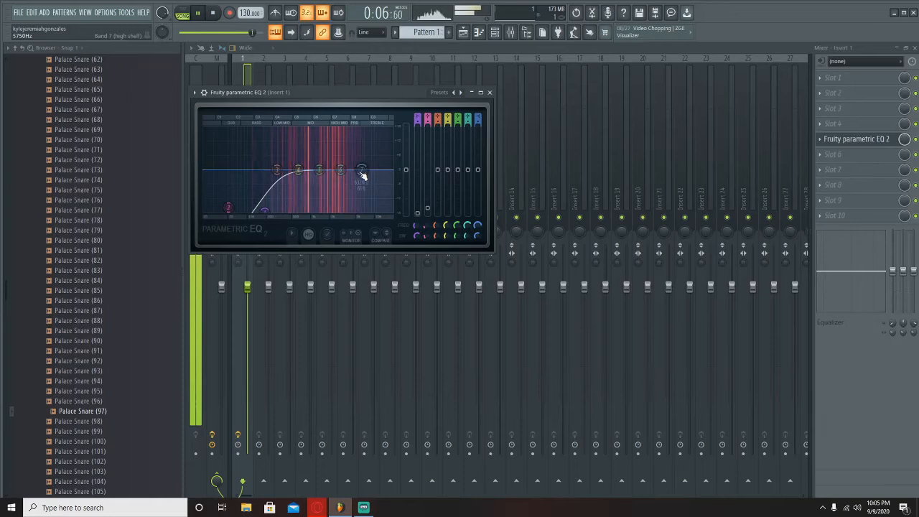
{"action": "key", "text": "space"}
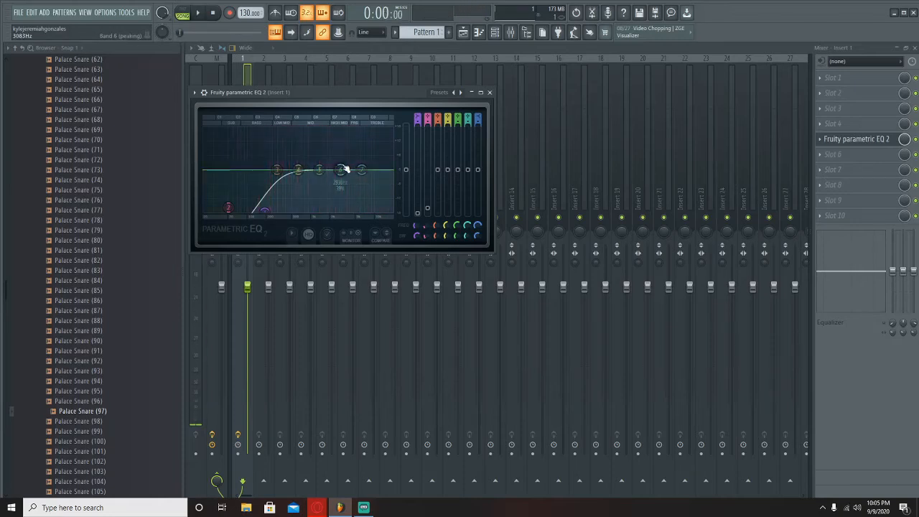
Try a strong treble boost with EQ band 6 at about 10 kHz and play the sample to hear it.
{"action": "left_click_drag", "start_coordinate": [357, 166], "coordinate": [373, 132]}
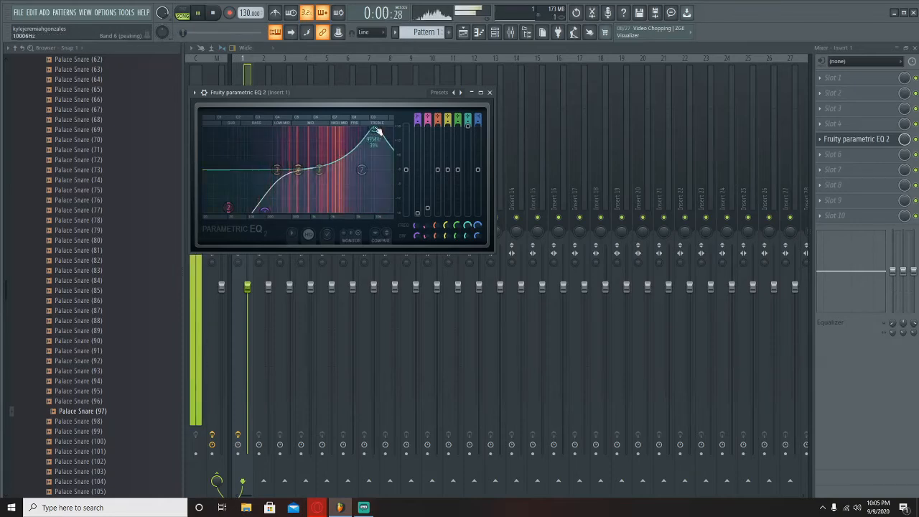
{"action": "left_click", "coordinate": [472, 33]}
{"action": "key", "text": "space"}
{"action": "left_click", "coordinate": [510, 32]}
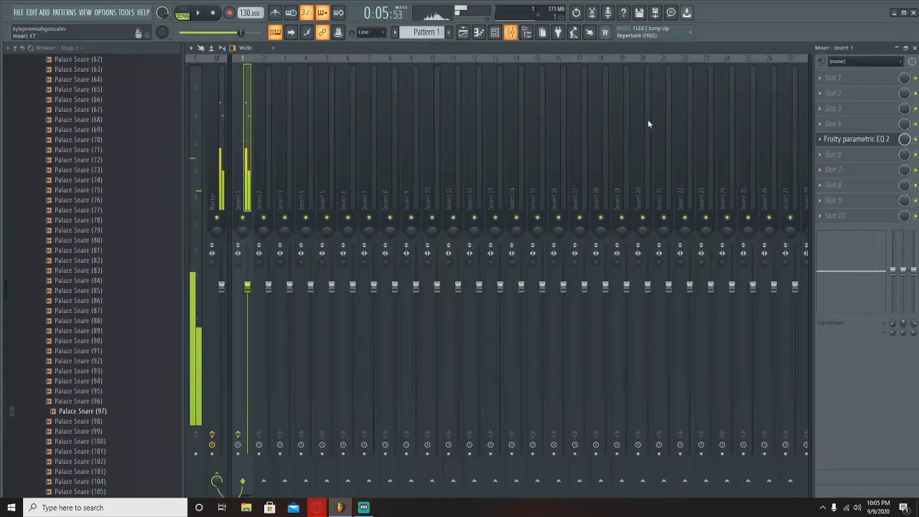
{"action": "left_click", "coordinate": [854, 138]}
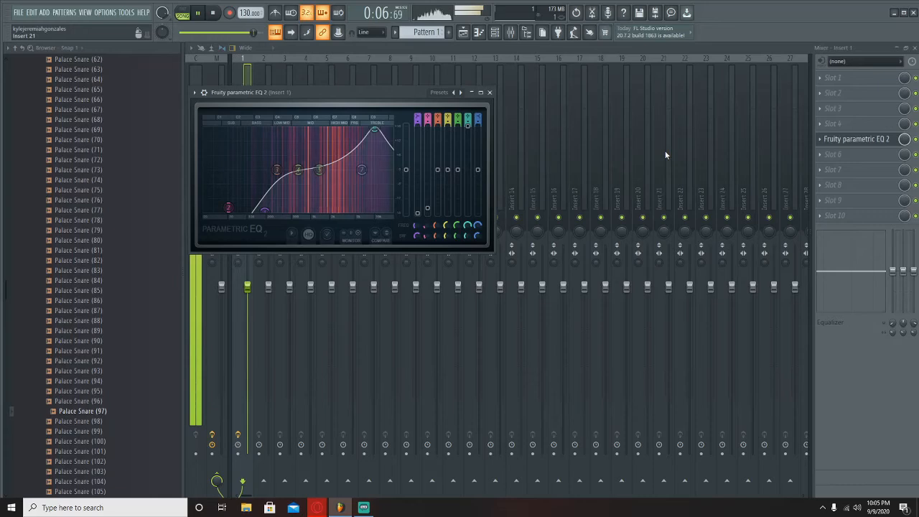
{"action": "key", "text": "space"}
{"action": "right_click", "coordinate": [384, 134]}
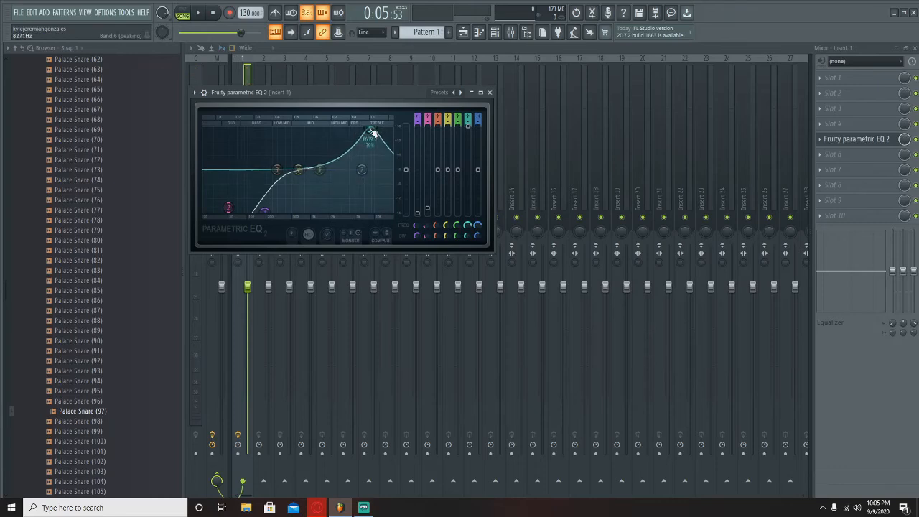
{"action": "key", "text": "space"}
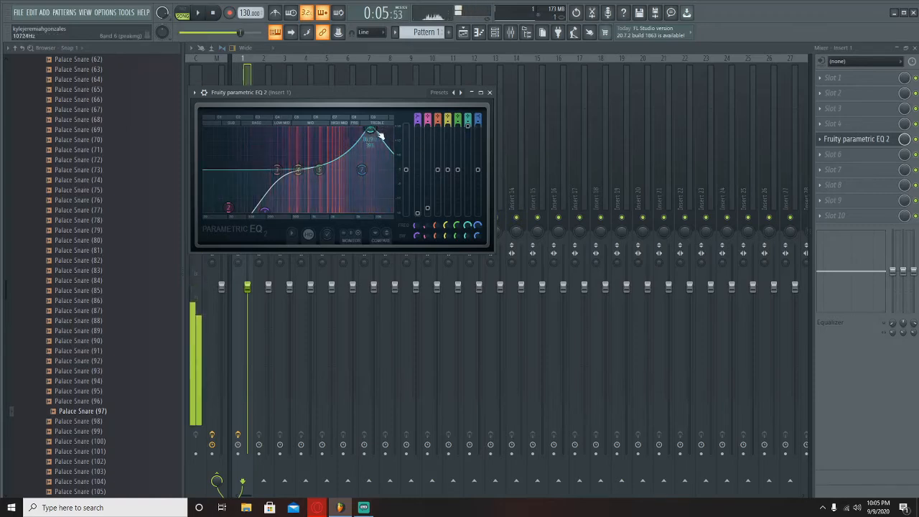
Cut the treble by pulling EQ band 6 far down and lowering band 7 to -9.1 dB at about 12.9 kHz.
{"action": "left_click_drag", "start_coordinate": [371, 131], "coordinate": [371, 208]}
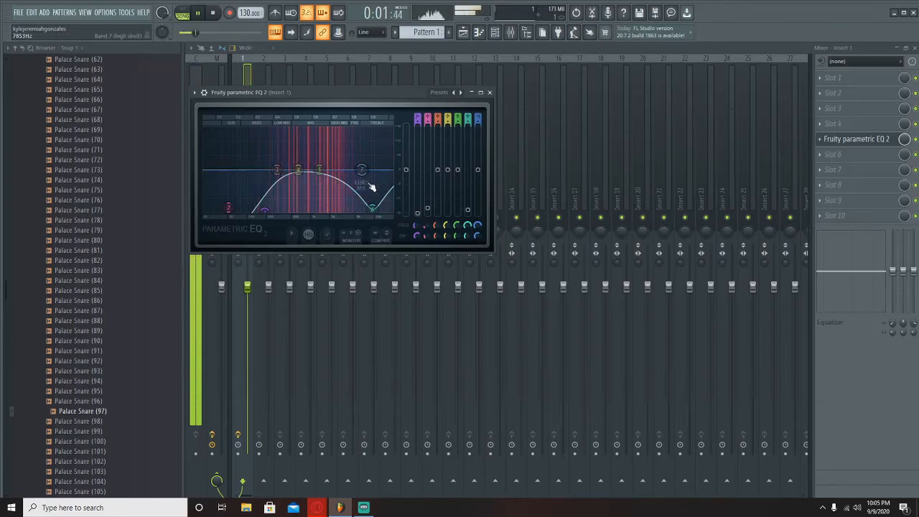
{"action": "left_click_drag", "start_coordinate": [362, 170], "coordinate": [376, 198]}
{"action": "key", "text": "space"}
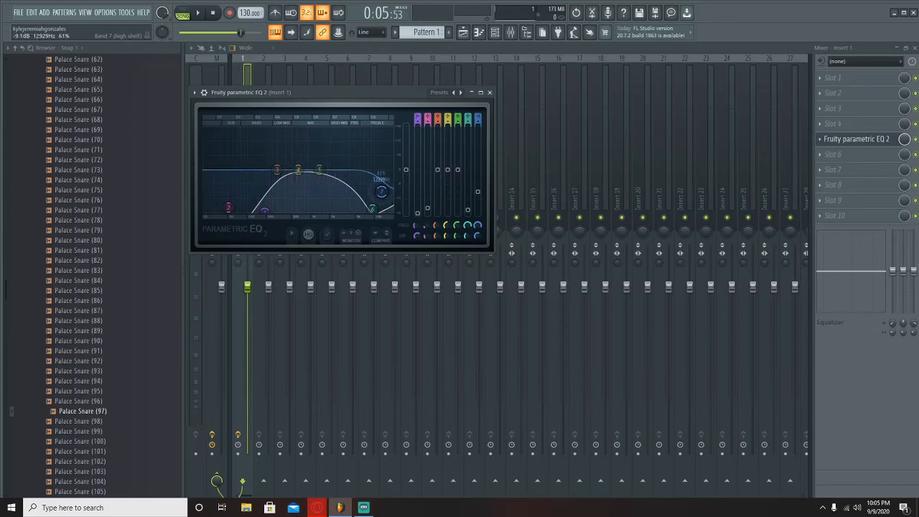
Extend the sample clip's end to bar 9 and crop its start to bar 5, keeping the second four bars.
{"action": "left_click", "coordinate": [468, 40]}
{"action": "left_click_drag", "start_coordinate": [434, 83], "coordinate": [564, 82]}
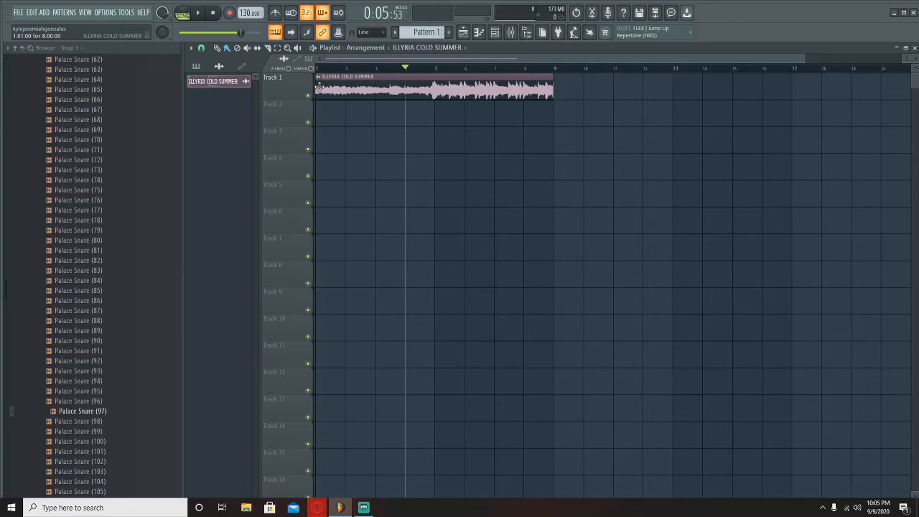
{"action": "left_click_drag", "start_coordinate": [318, 86], "coordinate": [434, 86]}
Play the new four-bar section from bar 5 and move the clip so it starts at bar 1.
{"action": "left_click", "coordinate": [435, 69]}
{"action": "scroll", "coordinate": [438, 70], "scroll_direction": "down", "scroll_amount": 1}
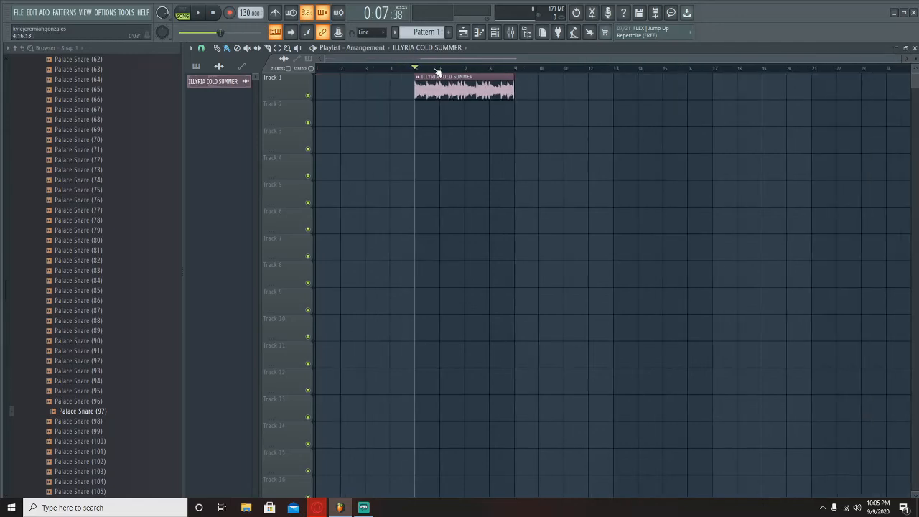
{"action": "key", "text": "space"}
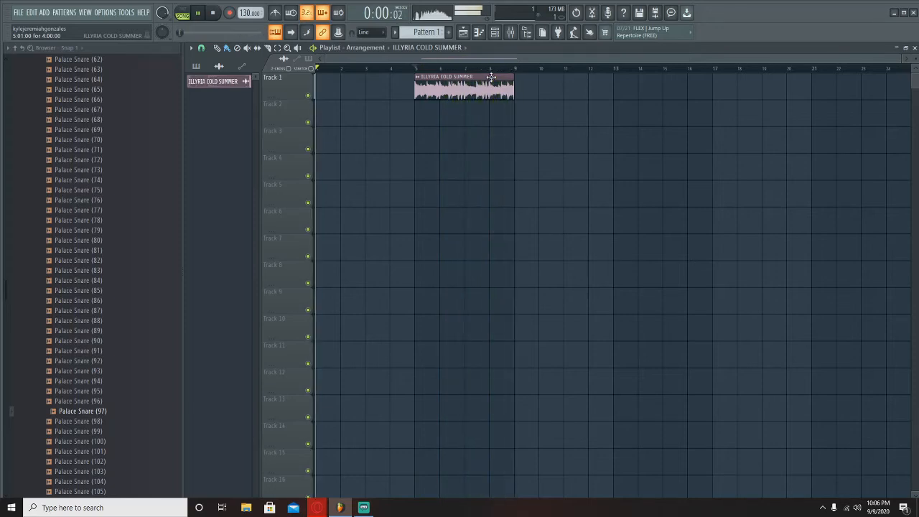
{"action": "left_click_drag", "start_coordinate": [491, 77], "coordinate": [391, 77]}
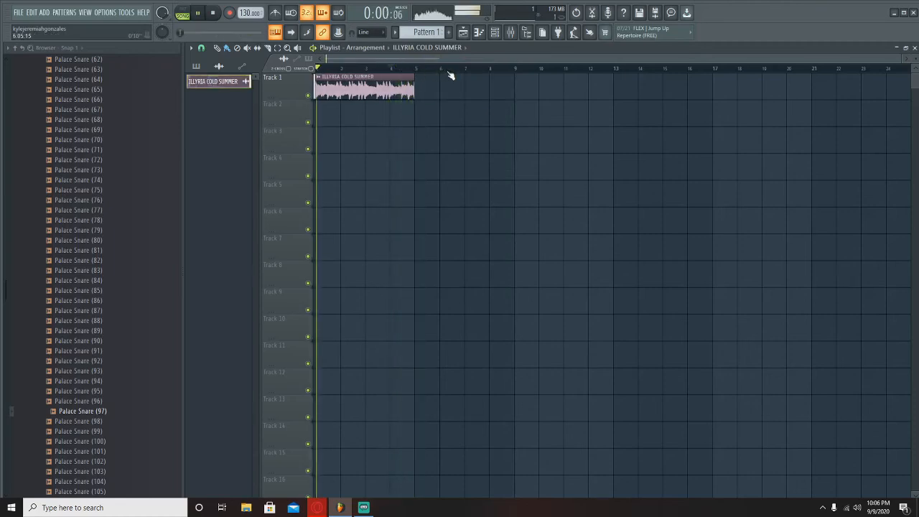
{"action": "key", "text": "space"}
Save the project on the Desktop as tutorial.
{"action": "key", "text": "ctrl+s"}
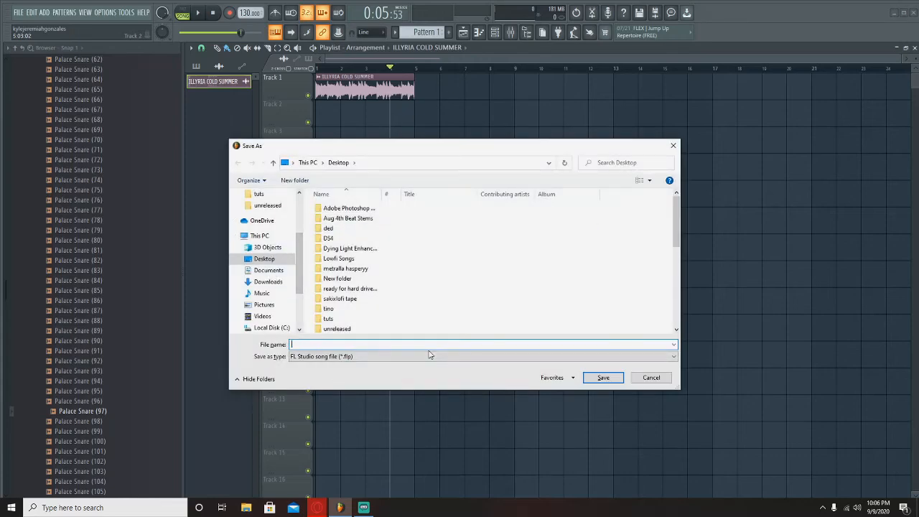
{"action": "type", "text": "tutorial"}
{"action": "key", "text": "Return"}
Place a Pattern 1 clip on Track 2 from bar 1 to bar 9 and duplicate the sample clip at bar 5.
{"action": "key", "text": "space"}
{"action": "left_click_drag", "start_coordinate": [358, 79], "coordinate": [321, 58]}
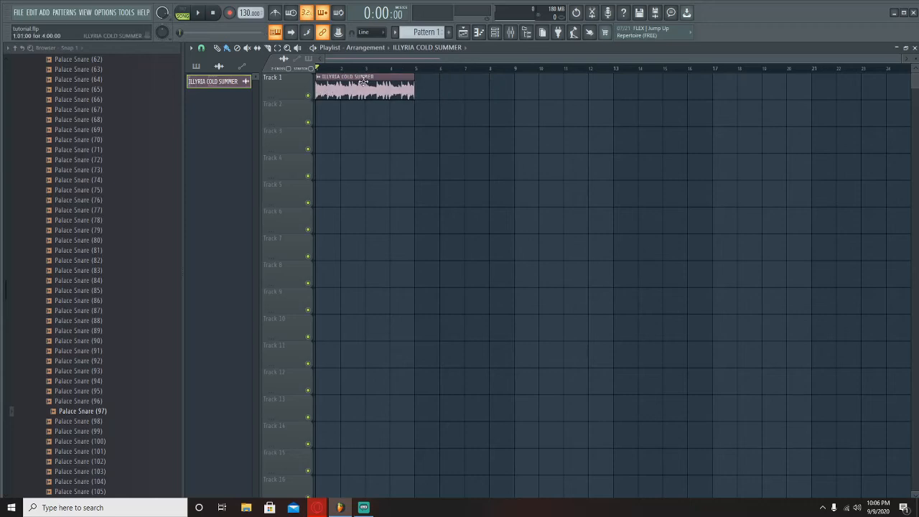
{"action": "left_click", "coordinate": [433, 32]}
{"action": "left_click_drag", "start_coordinate": [337, 110], "coordinate": [437, 111]}
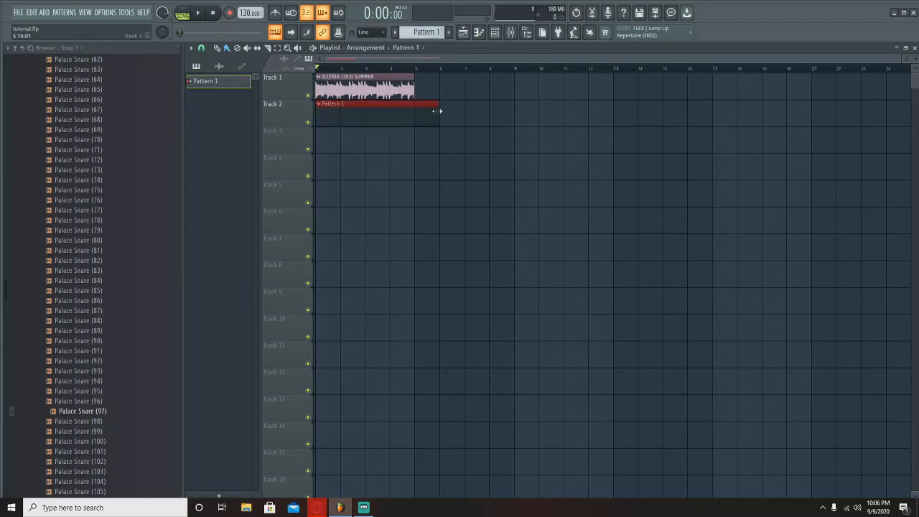
{"action": "left_click_drag", "start_coordinate": [352, 92], "coordinate": [450, 88]}
{"action": "left_click_drag", "start_coordinate": [396, 106], "coordinate": [515, 108]}
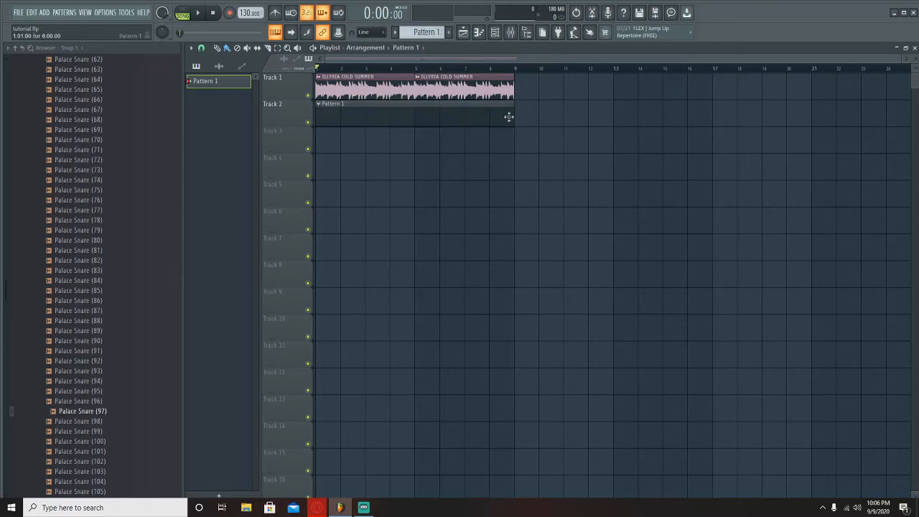
Open the channel rack with all channels shown and play the loop briefly.
{"action": "left_click", "coordinate": [494, 32]}
{"action": "key", "text": "space"}
{"action": "left_click", "coordinate": [280, 127]}
{"action": "left_click", "coordinate": [280, 137]}
{"action": "key", "text": "space"}
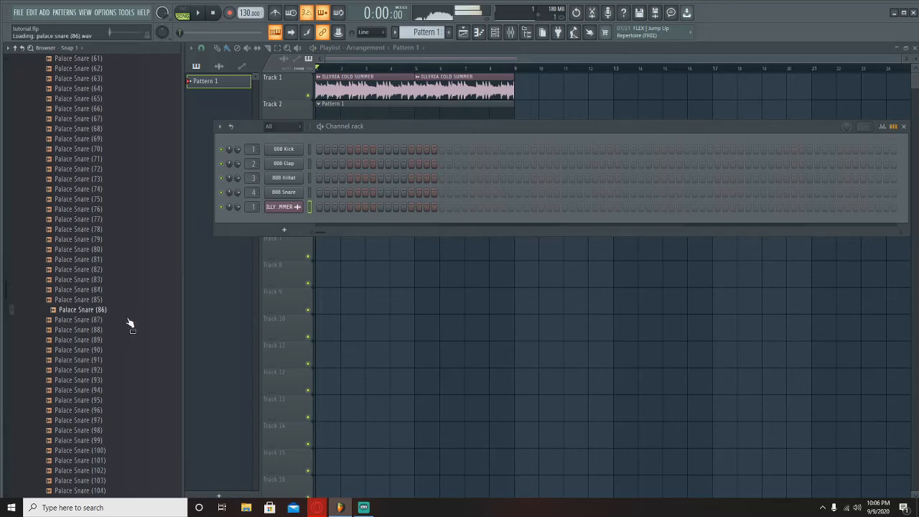
Audition the Palace snares one after another and add Palace Snare (121) as a new channel.
{"action": "left_click", "coordinate": [144, 460]}
{"action": "key", "text": "Down"}
{"action": "key", "text": "Down"}
{"action": "key", "text": "Down"}
{"action": "key", "text": "Down"}
{"action": "key", "text": "Down"}
{"action": "key", "text": "Down"}
{"action": "key", "text": "Down"}
{"action": "key", "text": "Down"}
{"action": "key", "text": "Down"}
{"action": "key", "text": "Down"}
{"action": "key", "text": "Down"}
{"action": "key", "text": "Down"}
{"action": "key", "text": "Down"}
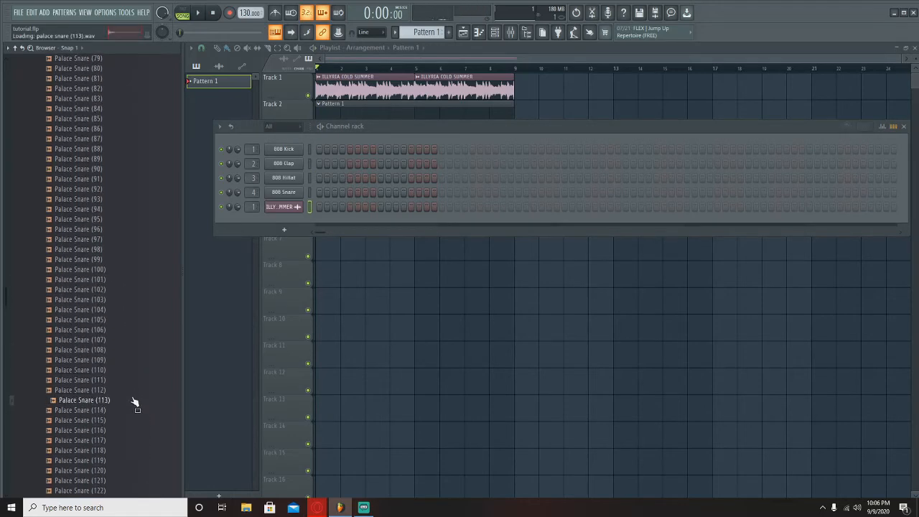
{"action": "key", "text": "Down"}
{"action": "key", "text": "Down"}
{"action": "key", "text": "Down"}
{"action": "key", "text": "Down"}
{"action": "key", "text": "Down"}
{"action": "key", "text": "Down"}
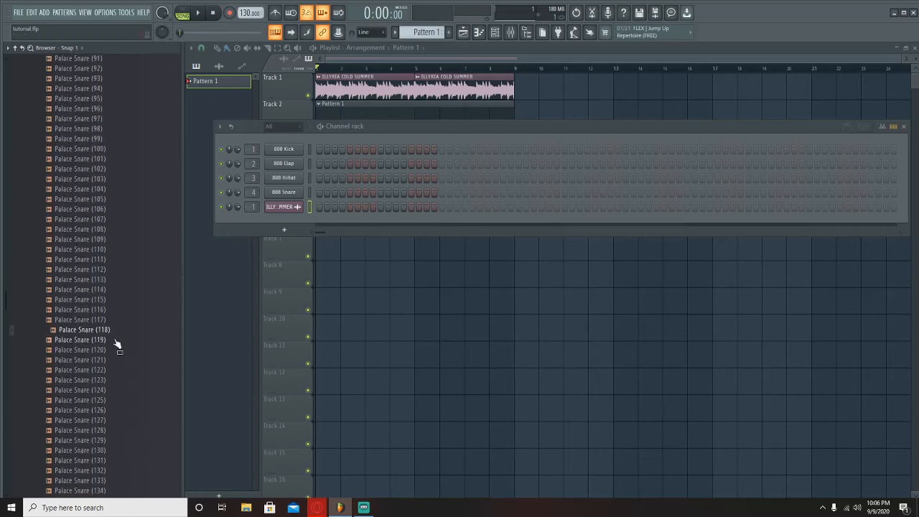
{"action": "key", "text": "Down"}
{"action": "left_click_drag", "start_coordinate": [199, 327], "coordinate": [302, 214]}
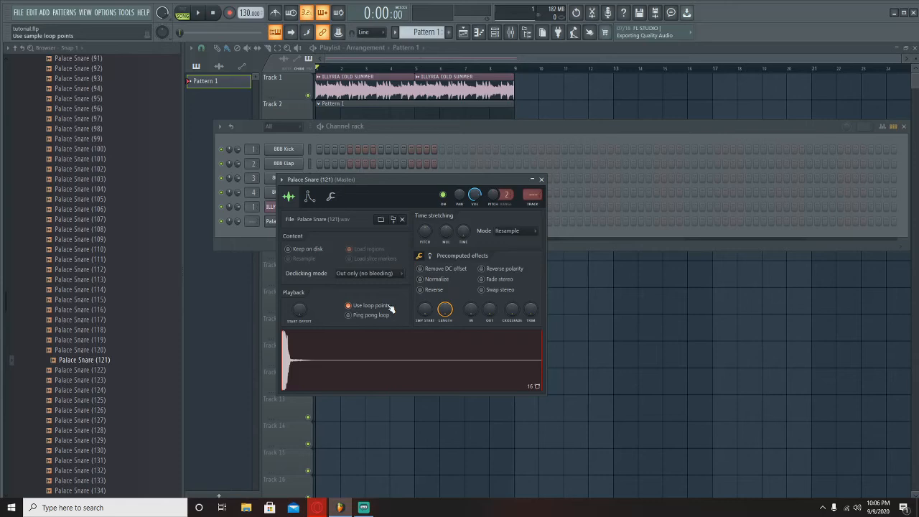
{"action": "left_click", "coordinate": [542, 179]}
Place a snare hit on step 9 and lower the snare's channel volume to about 48% while checking against the loop.
{"action": "key", "text": "space"}
{"action": "left_click", "coordinate": [381, 221]}
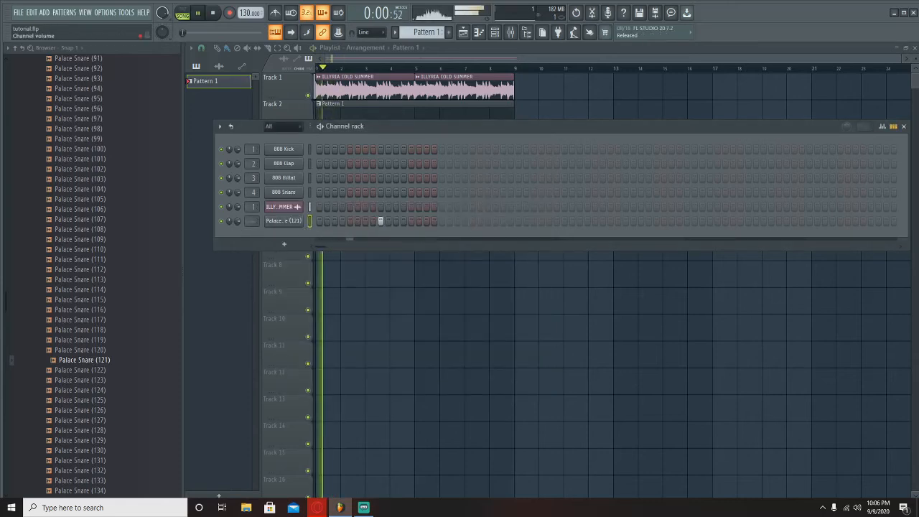
{"action": "key", "text": "space"}
{"action": "left_click", "coordinate": [285, 221]}
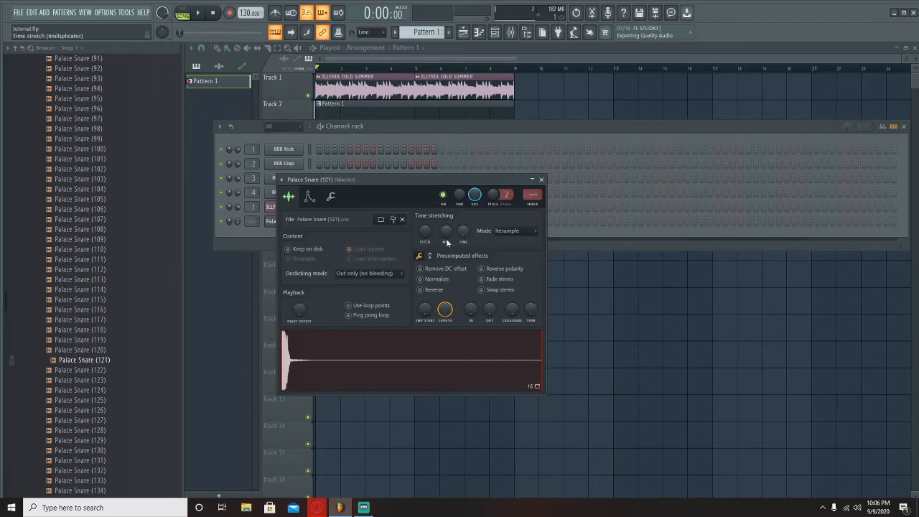
{"action": "left_click", "coordinate": [237, 207]}
{"action": "key", "text": "space"}
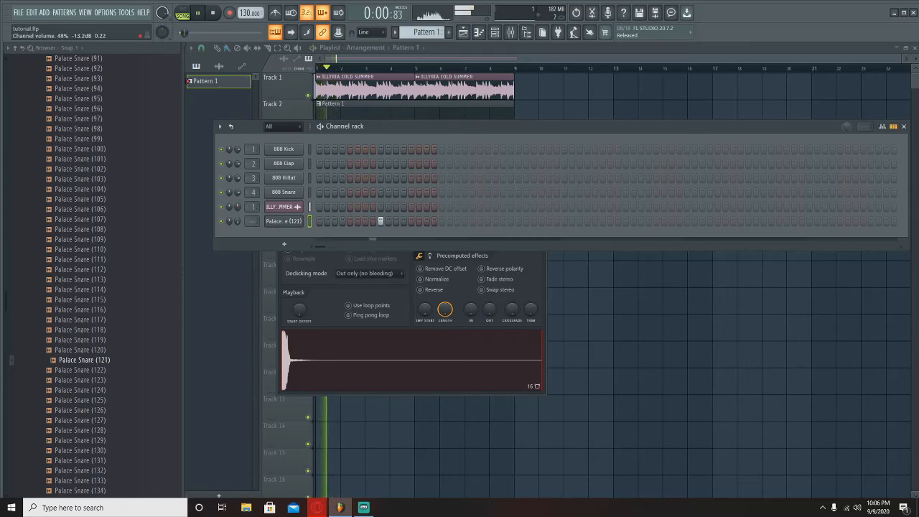
Add snare hits on steps 25, 41 and 57 so every bar gets one on its third beat.
{"action": "left_click", "coordinate": [503, 222]}
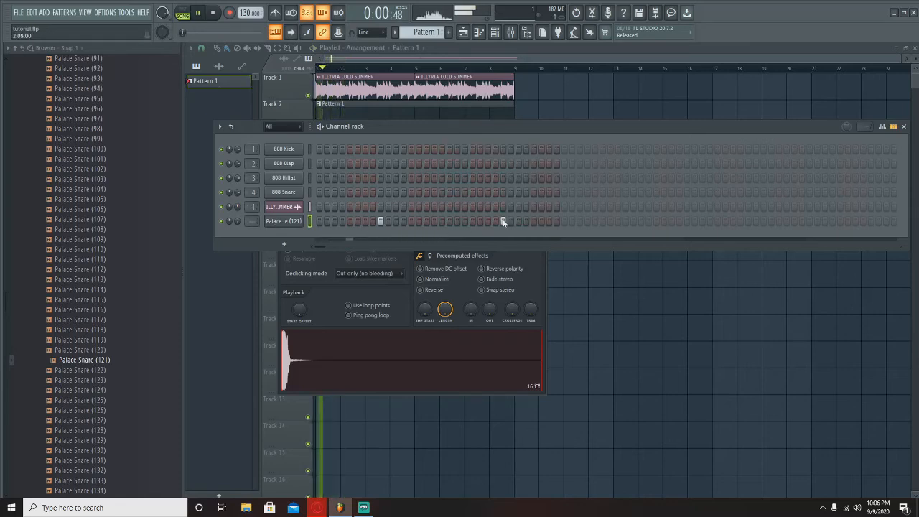
{"action": "left_click", "coordinate": [748, 221]}
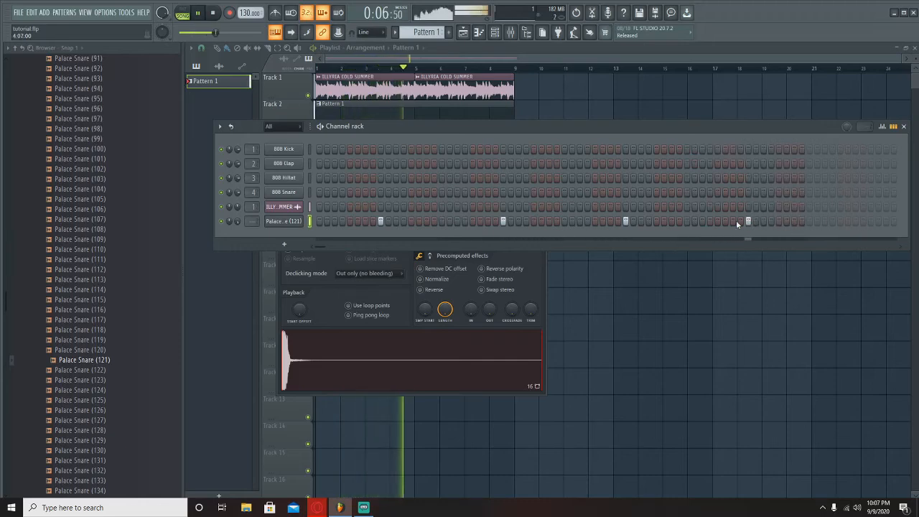
{"action": "key", "text": "space"}
Open the Palace Snare (121) sample in Edison, examine the start of its waveform closely and close the editor.
{"action": "left_click", "coordinate": [278, 221]}
{"action": "left_click", "coordinate": [278, 222]}
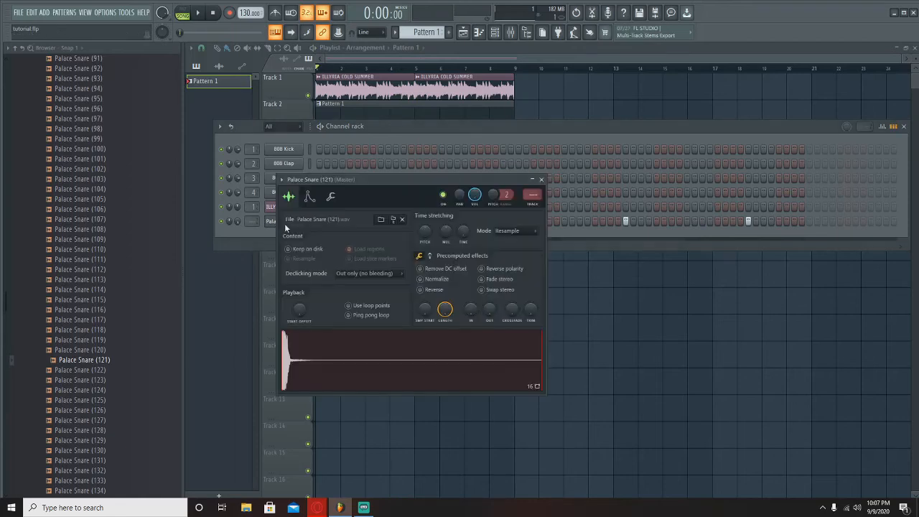
{"action": "right_click", "coordinate": [323, 380]}
{"action": "left_click", "coordinate": [327, 383]}
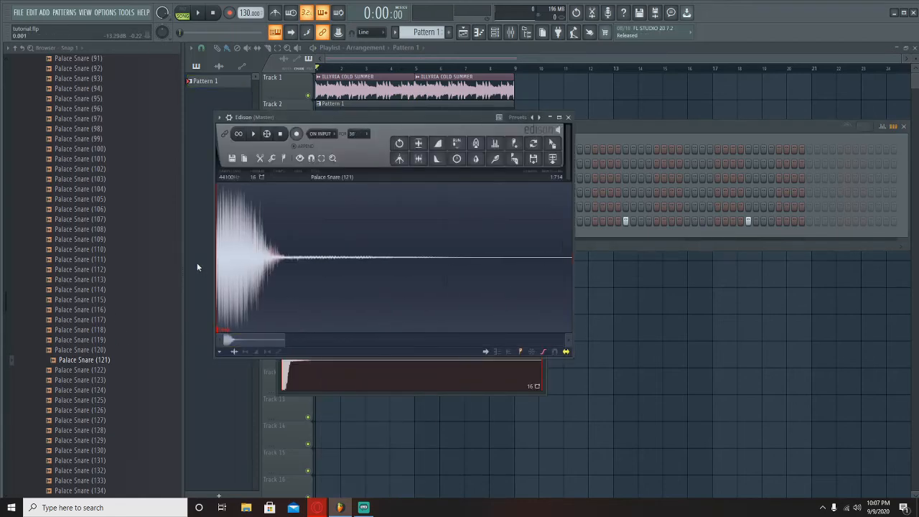
{"action": "scroll", "coordinate": [222, 272], "scroll_direction": "up", "scroll_amount": 5}
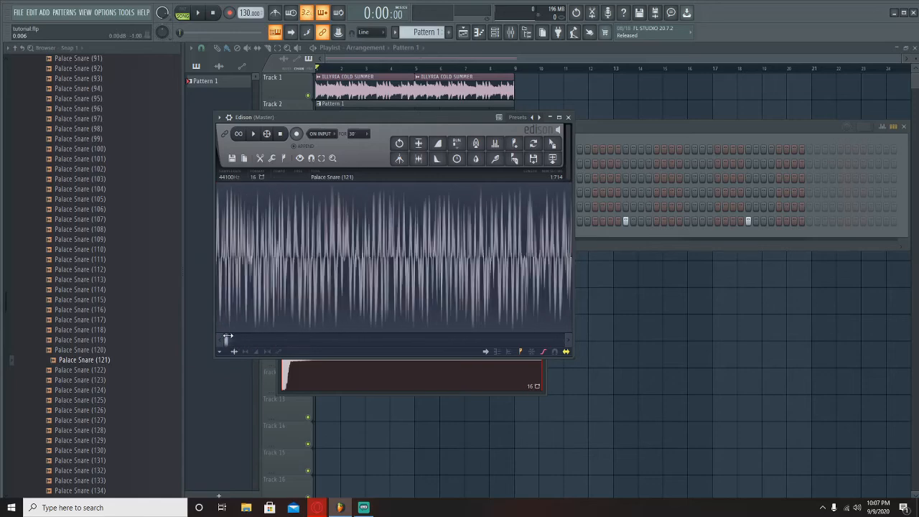
{"action": "left_click_drag", "start_coordinate": [225, 338], "coordinate": [198, 340]}
{"action": "scroll", "coordinate": [225, 264], "scroll_direction": "up", "scroll_amount": 5}
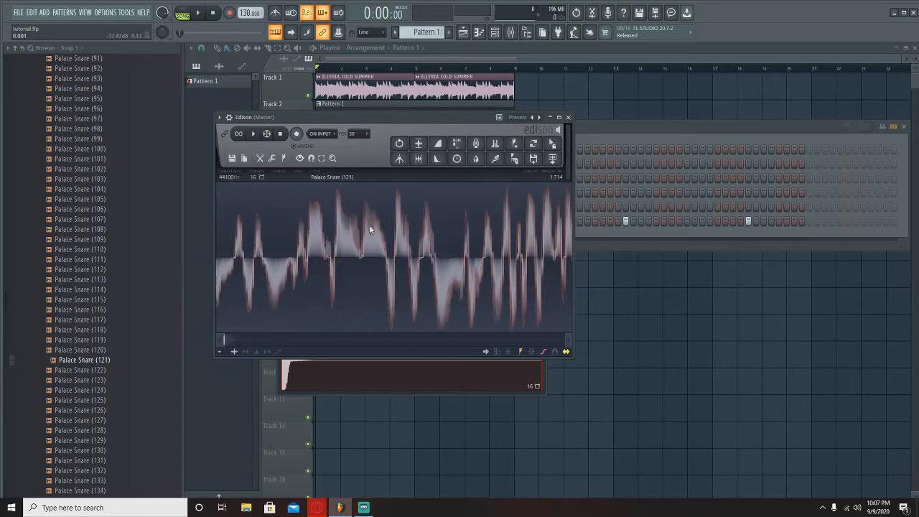
{"action": "left_click", "coordinate": [567, 118]}
Audition more Palace snares and replace the sample in the snare channel with Palace Snare (150).
{"action": "left_click", "coordinate": [76, 220]}
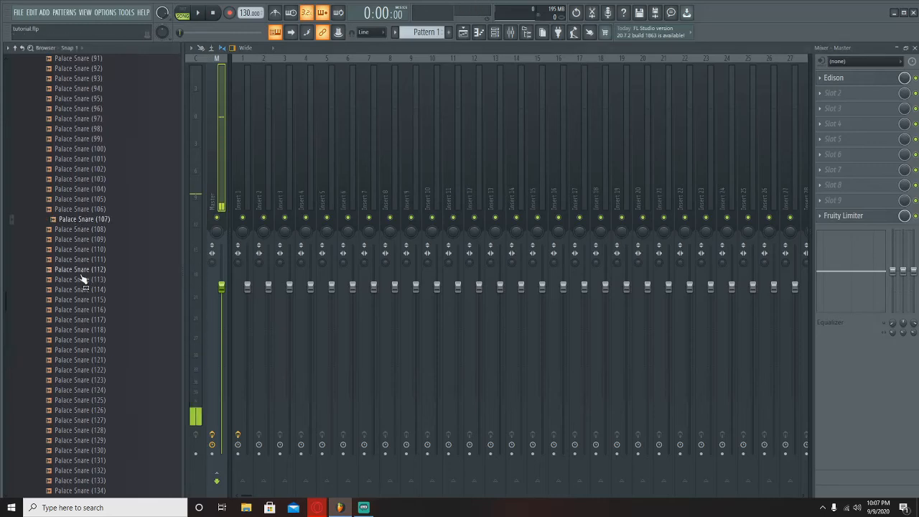
{"action": "left_click", "coordinate": [494, 33]}
{"action": "left_click", "coordinate": [140, 318]}
{"action": "left_click", "coordinate": [135, 348]}
{"action": "left_click", "coordinate": [132, 371]}
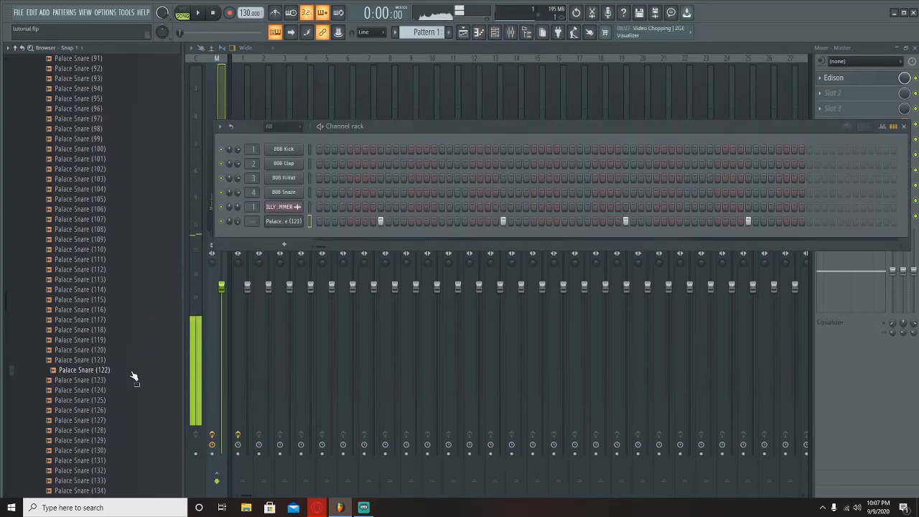
{"action": "scroll", "coordinate": [119, 358], "scroll_direction": "down", "scroll_amount": 5}
{"action": "left_click", "coordinate": [124, 369]}
{"action": "left_click", "coordinate": [129, 390]}
{"action": "left_click", "coordinate": [135, 411]}
{"action": "left_click", "coordinate": [137, 422]}
{"action": "left_click", "coordinate": [130, 411]}
{"action": "left_click_drag", "start_coordinate": [130, 415], "coordinate": [285, 221]}
Audition sounds from the PALACE Hihats folder over the playing loop and add PALACE HAT (28) as a new channel.
{"action": "key", "text": "space"}
{"action": "scroll", "coordinate": [111, 359], "scroll_direction": "down", "scroll_amount": 2}
{"action": "scroll", "coordinate": [115, 352], "scroll_direction": "down", "scroll_amount": 8}
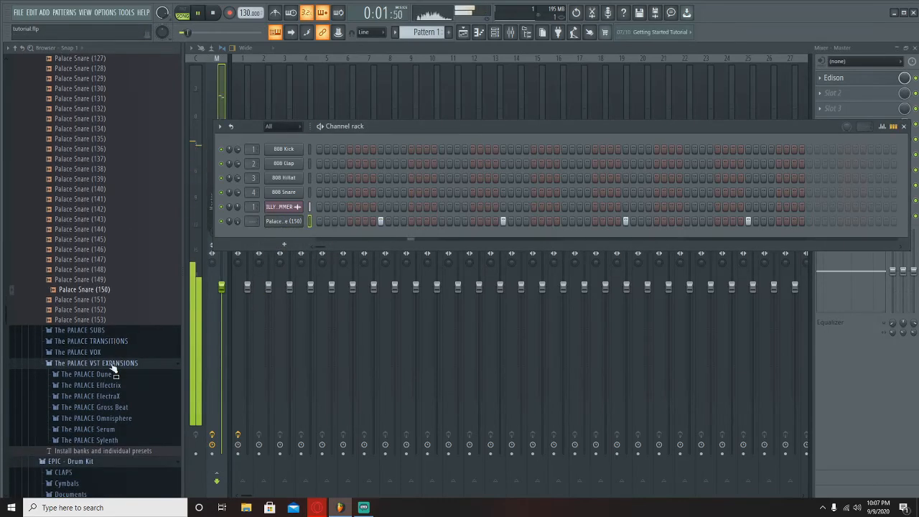
{"action": "scroll", "coordinate": [117, 361], "scroll_direction": "up", "scroll_amount": 20}
{"action": "scroll", "coordinate": [117, 355], "scroll_direction": "up", "scroll_amount": 20}
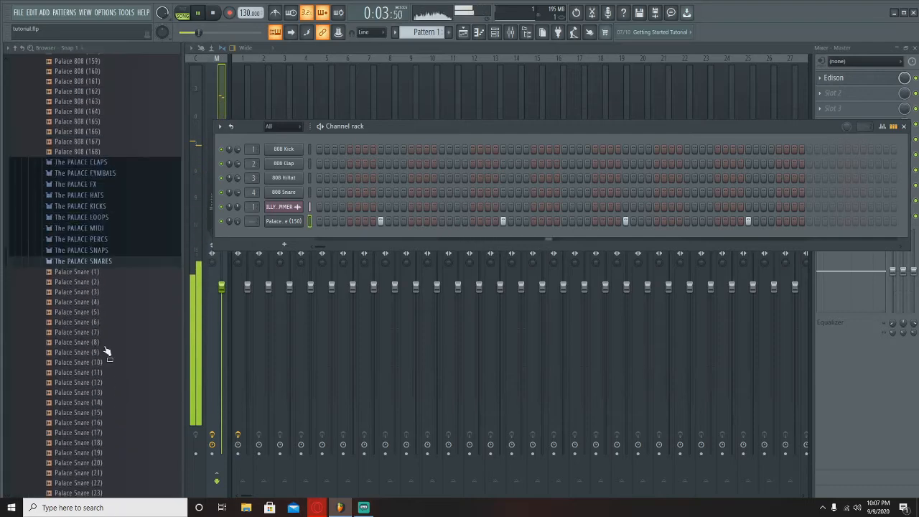
{"action": "left_click", "coordinate": [102, 285]}
{"action": "left_click", "coordinate": [102, 307]}
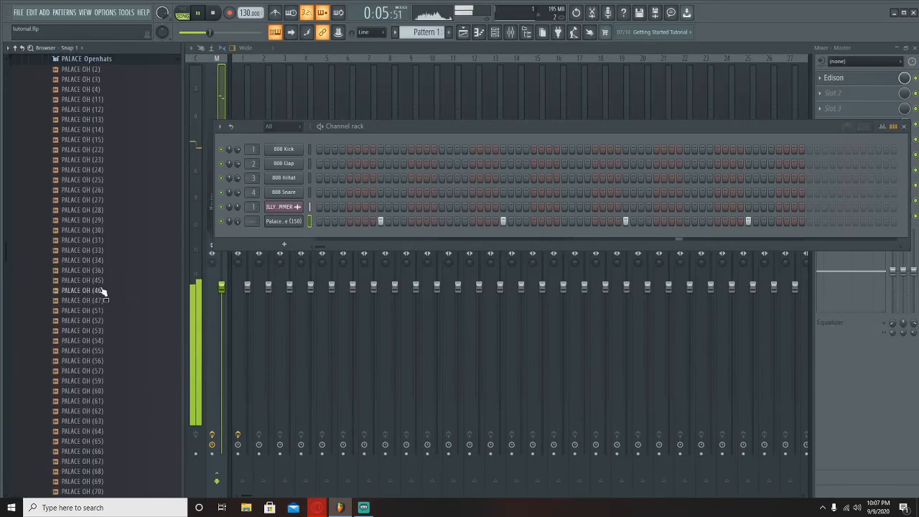
{"action": "scroll", "coordinate": [104, 294], "scroll_direction": "up", "scroll_amount": 5}
{"action": "left_click", "coordinate": [104, 350]}
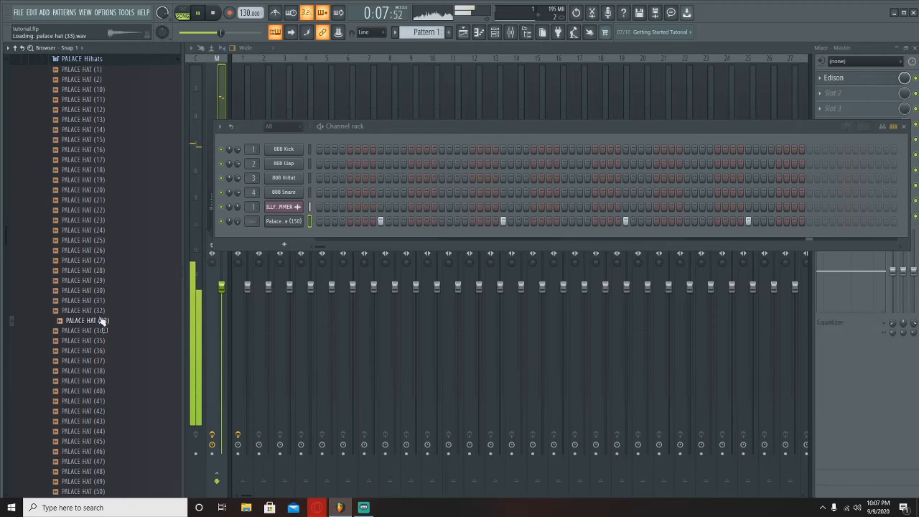
{"action": "left_click", "coordinate": [106, 270]}
{"action": "left_click", "coordinate": [104, 270]}
{"action": "left_click_drag", "start_coordinate": [277, 223], "coordinate": [287, 235]}
Fill the hi-hat channel on every 2 steps and check its sampler settings during playback.
{"action": "right_click", "coordinate": [284, 235]}
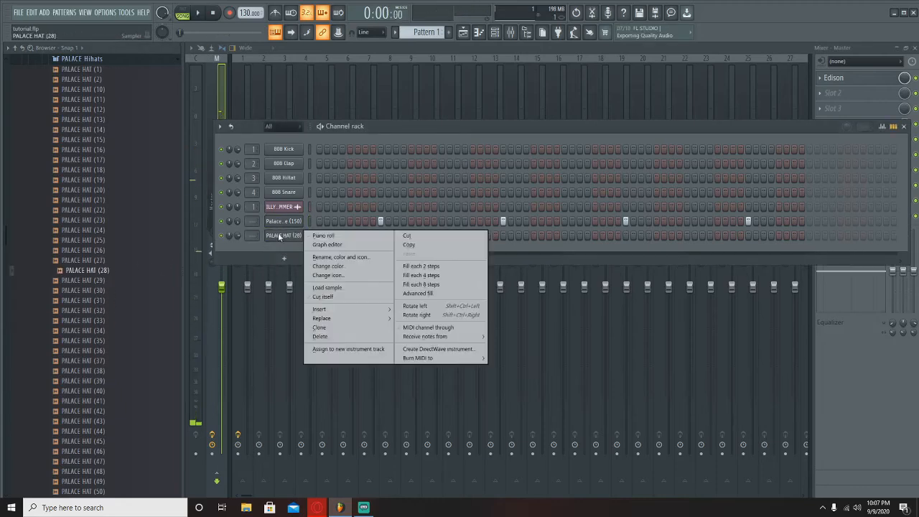
{"action": "left_click", "coordinate": [324, 258]}
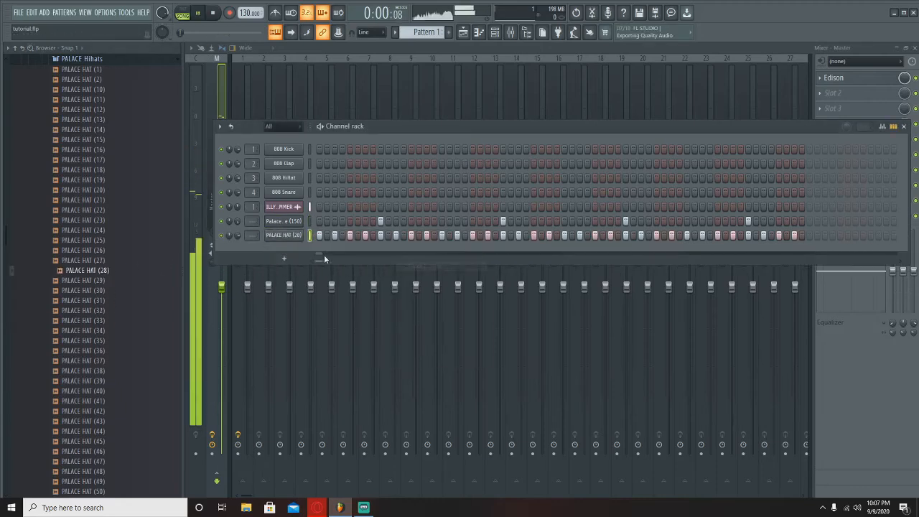
{"action": "left_click", "coordinate": [277, 236]}
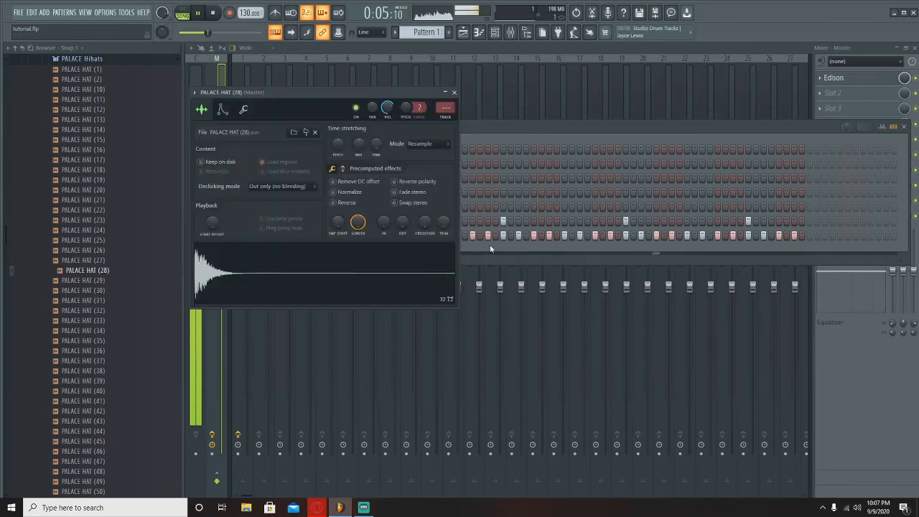
{"action": "left_click", "coordinate": [490, 248]}
Try to clone a snare note near the end of bar 4 in the snare's piano roll.
{"action": "right_click", "coordinate": [291, 224]}
{"action": "left_click", "coordinate": [339, 222]}
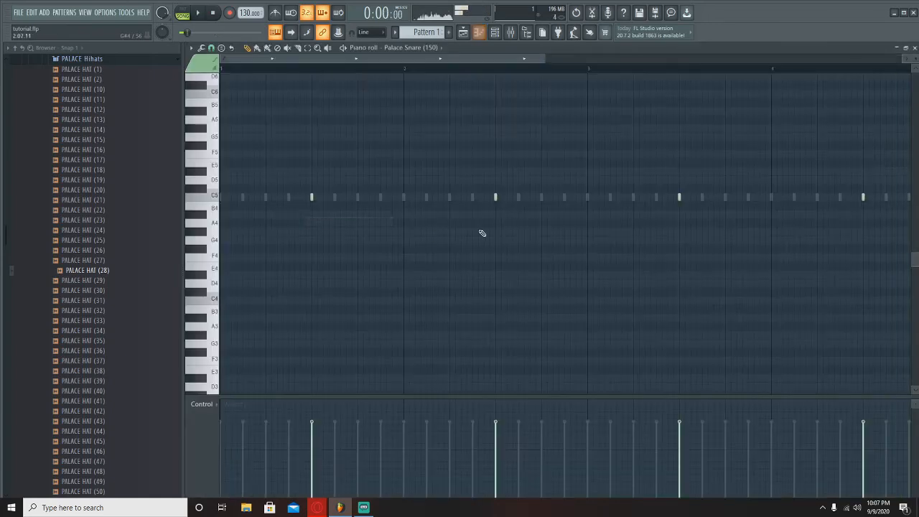
{"action": "scroll", "coordinate": [469, 68], "scroll_direction": "down", "scroll_amount": 4}
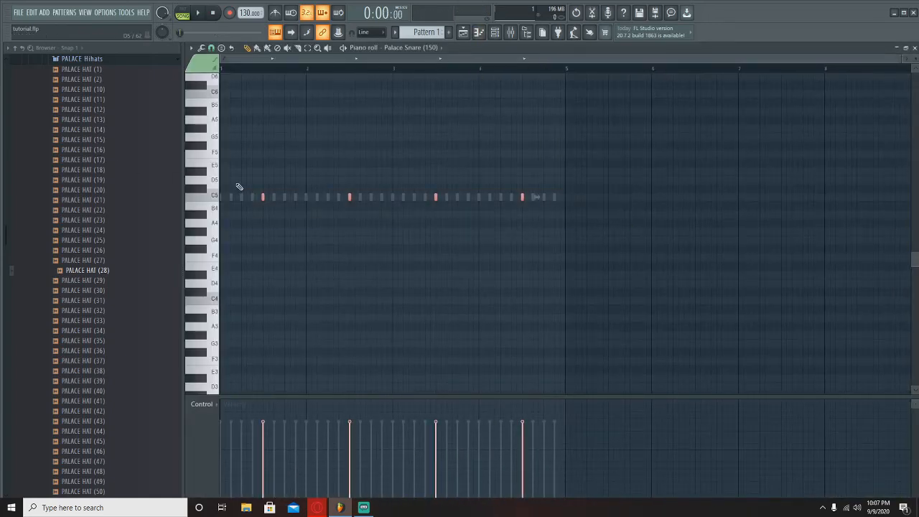
{"action": "left_click_drag", "start_coordinate": [262, 196], "coordinate": [550, 196]}
{"action": "key", "text": "ctrl+z"}
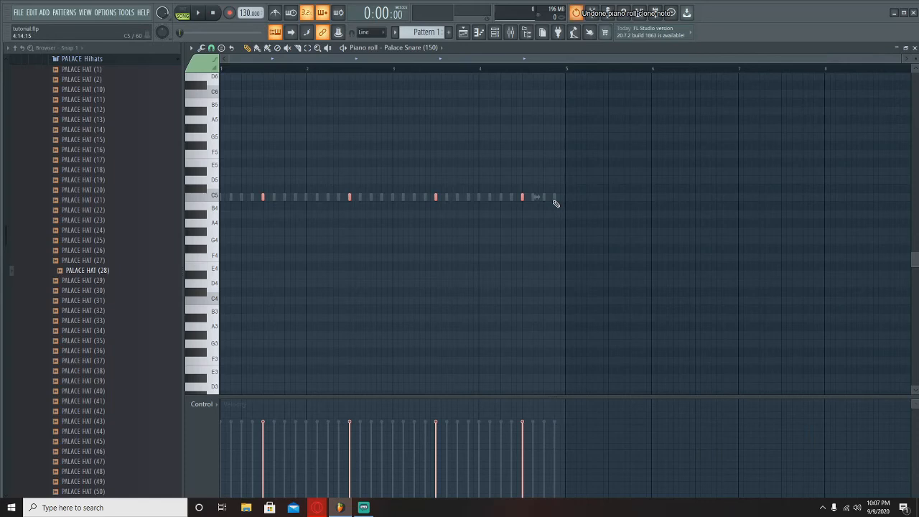
Shorten the Pattern 1 clip on Track 2 to four bars, duplicate it at bar 5 and play the arrangement.
{"action": "left_click", "coordinate": [465, 31]}
{"action": "left_click_drag", "start_coordinate": [514, 114], "coordinate": [423, 117]}
{"action": "mouse_move", "coordinate": [364, 117]}
{"action": "left_mouse_down"}
{"action": "mouse_move", "coordinate": [494, 110]}
{"action": "mouse_move", "coordinate": [463, 111]}
{"action": "left_mouse_up"}
{"action": "key", "text": "space"}
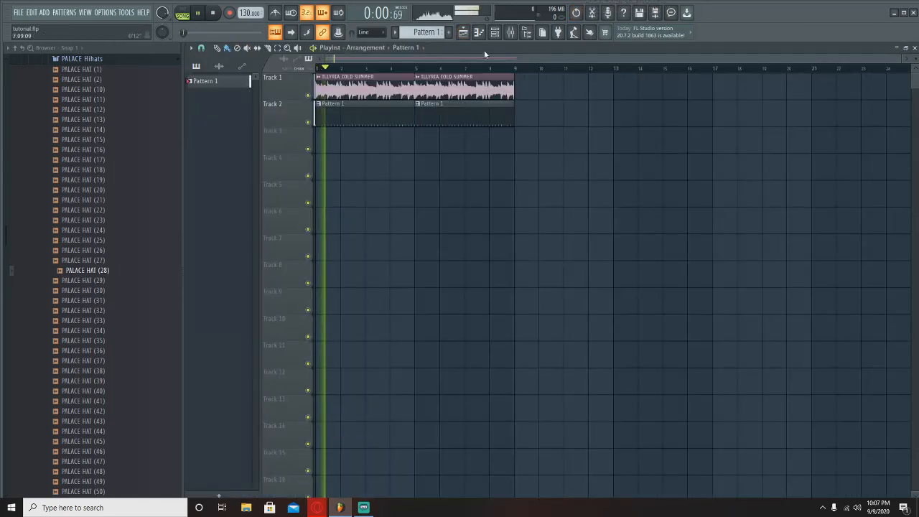
Add Palace Kick (28) from The PALACE KICKS folder as a new channel below the hi-hat.
{"action": "left_click", "coordinate": [495, 33]}
{"action": "scroll", "coordinate": [77, 252], "scroll_direction": "up", "scroll_amount": 4}
{"action": "scroll", "coordinate": [69, 344], "scroll_direction": "down", "scroll_amount": 1}
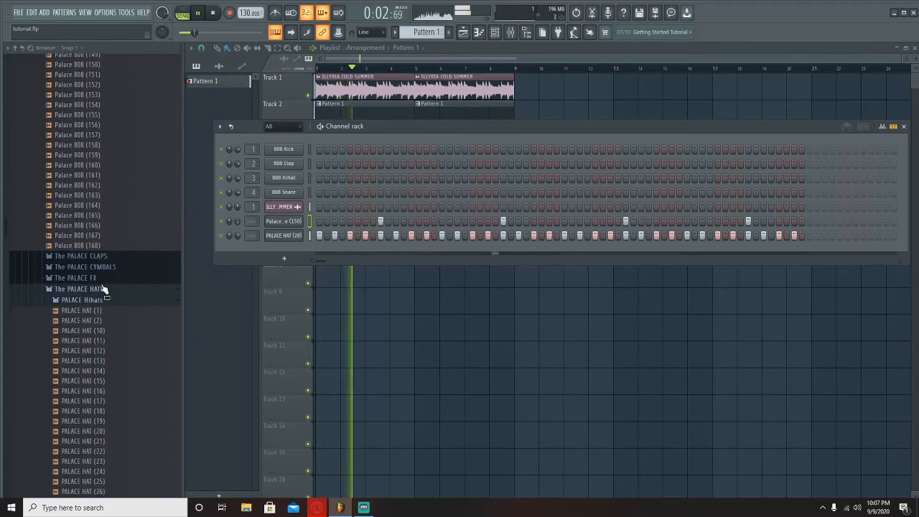
{"action": "left_click", "coordinate": [103, 290]}
{"action": "left_click", "coordinate": [102, 301]}
{"action": "left_click_drag", "start_coordinate": [103, 341], "coordinate": [321, 249]}
{"action": "key", "text": "space"}
Place kick hits on steps 1, 7, 13, 15, 19 and 21, playing the loop between placements.
{"action": "left_click", "coordinate": [320, 250]}
{"action": "key", "text": "space"}
{"action": "left_click", "coordinate": [366, 250]}
{"action": "key", "text": "space"}
{"action": "key", "text": "space"}
{"action": "left_click", "coordinate": [412, 250]}
{"action": "key", "text": "space"}
{"action": "left_click", "coordinate": [426, 250]}
{"action": "key", "text": "space"}
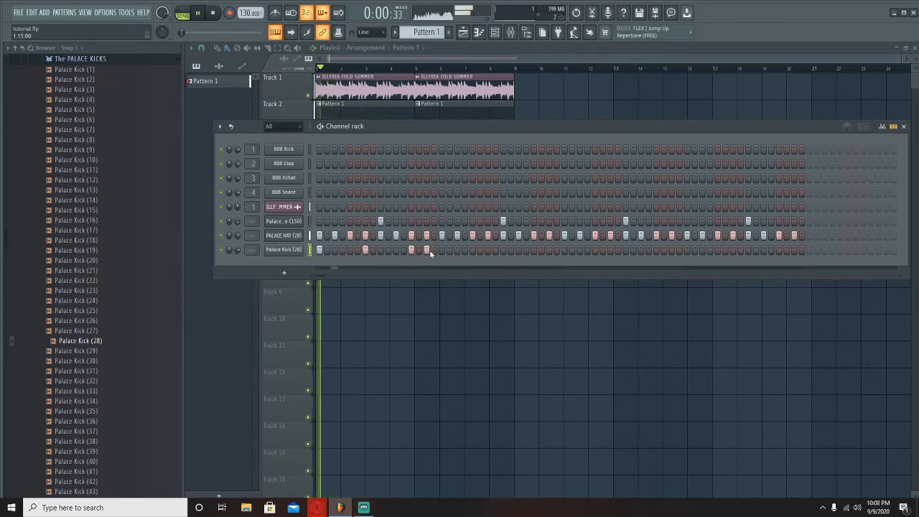
{"action": "key", "text": "space"}
{"action": "left_click", "coordinate": [472, 250]}
{"action": "key", "text": "space"}
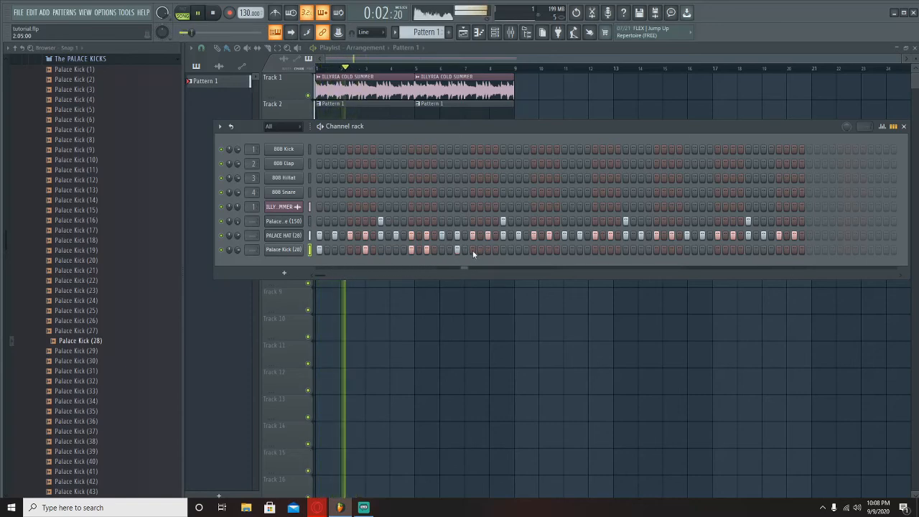
Duplicate the two-bar kick pattern into bars 3 and 4 in the kick's piano roll.
{"action": "right_click", "coordinate": [297, 250]}
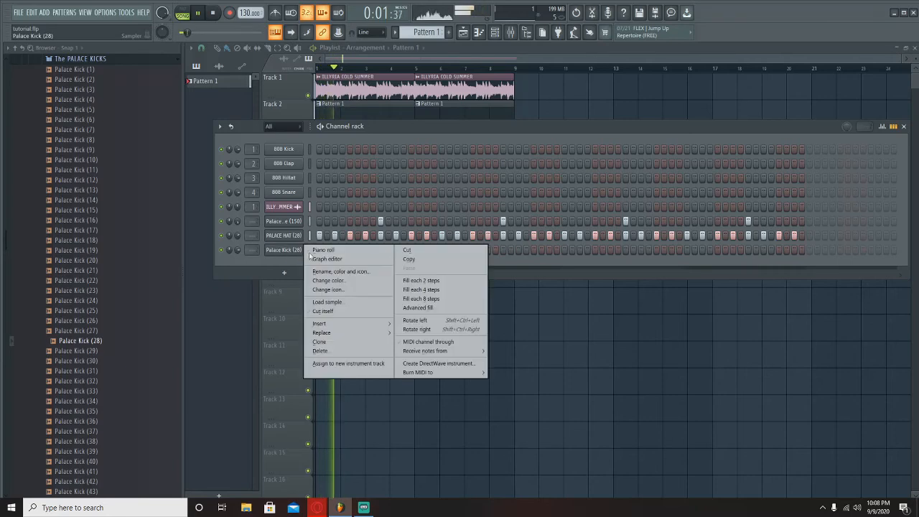
{"action": "left_click", "coordinate": [325, 250]}
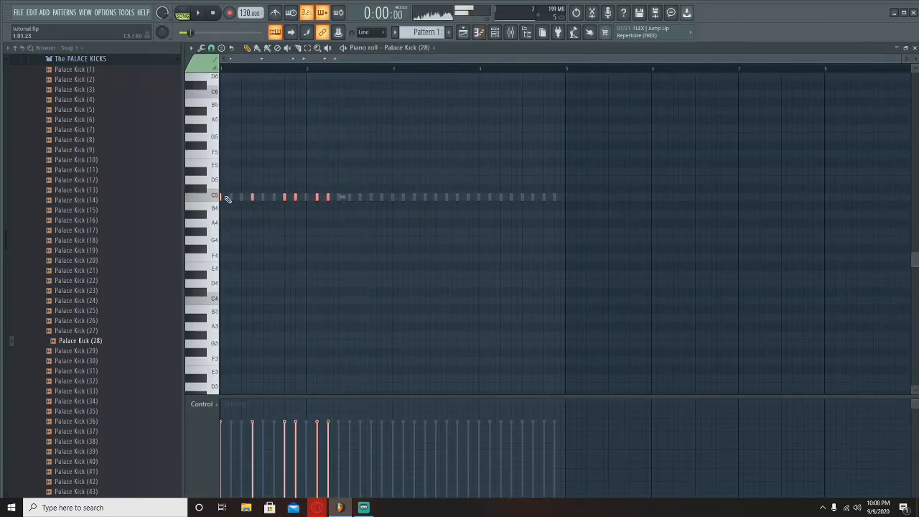
{"action": "key", "text": "ctrl+b"}
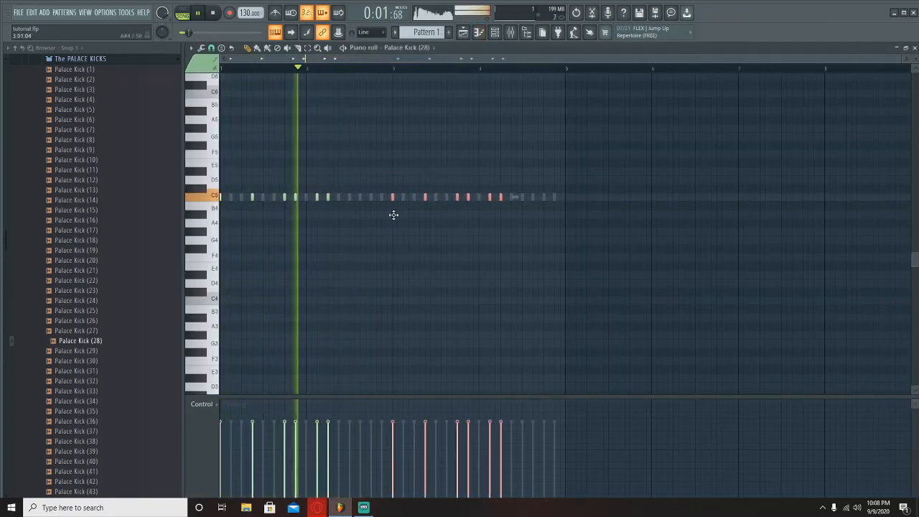
{"action": "key", "text": "ctrl+a"}
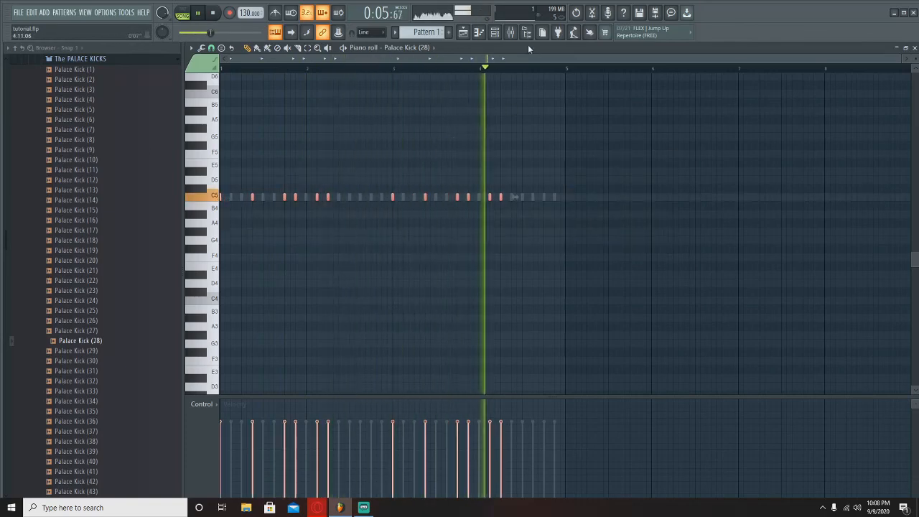
Inspect the kick pattern and the Fruity parametric EQ 2 on mixer Insert 1 while the loop plays.
{"action": "scroll", "coordinate": [414, 74], "scroll_direction": "up", "scroll_amount": 2}
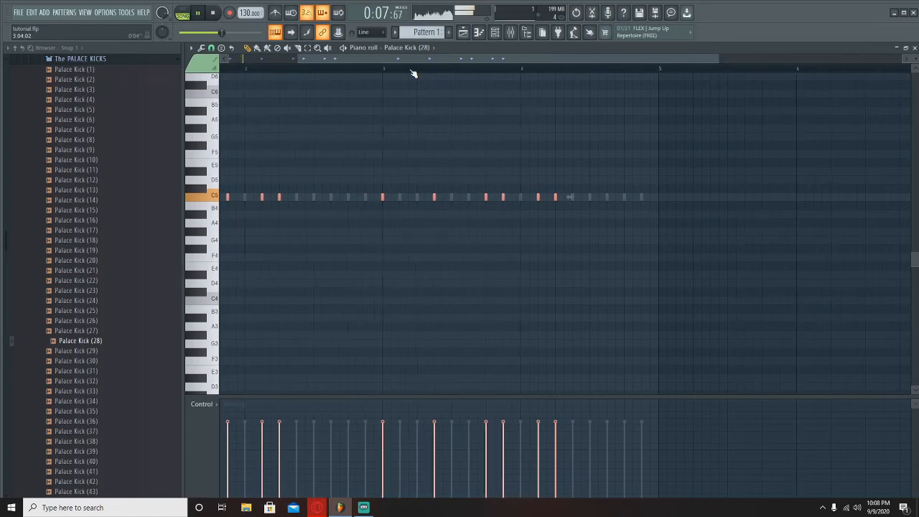
{"action": "scroll", "coordinate": [414, 75], "scroll_direction": "up", "scroll_amount": 2}
{"action": "left_click", "coordinate": [495, 33]}
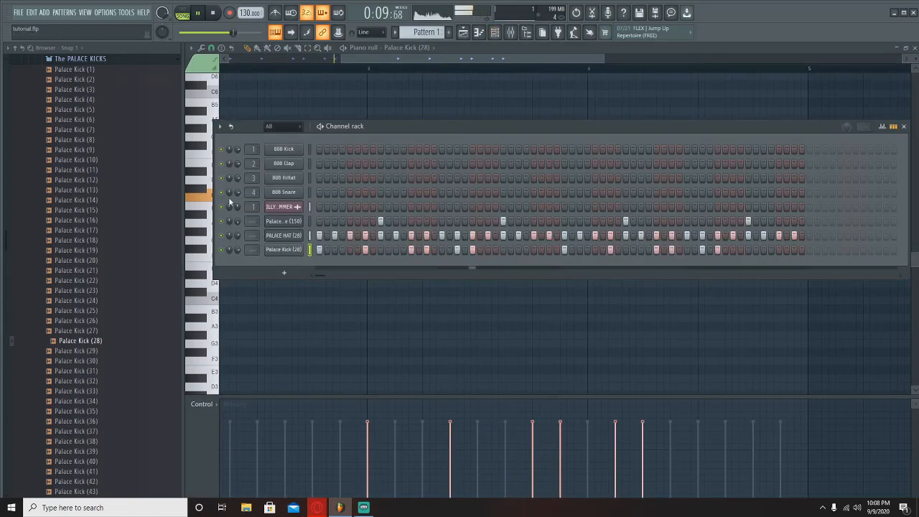
{"action": "left_click", "coordinate": [510, 32]}
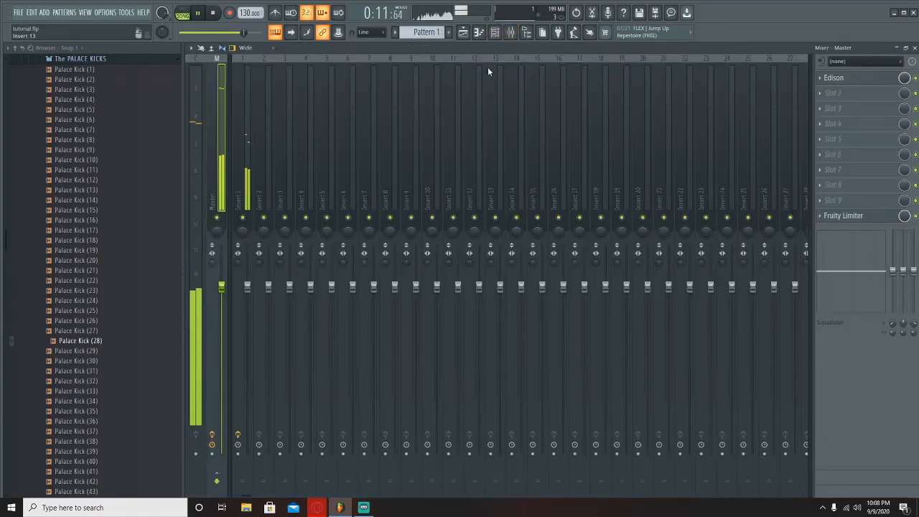
{"action": "left_click", "coordinate": [240, 133]}
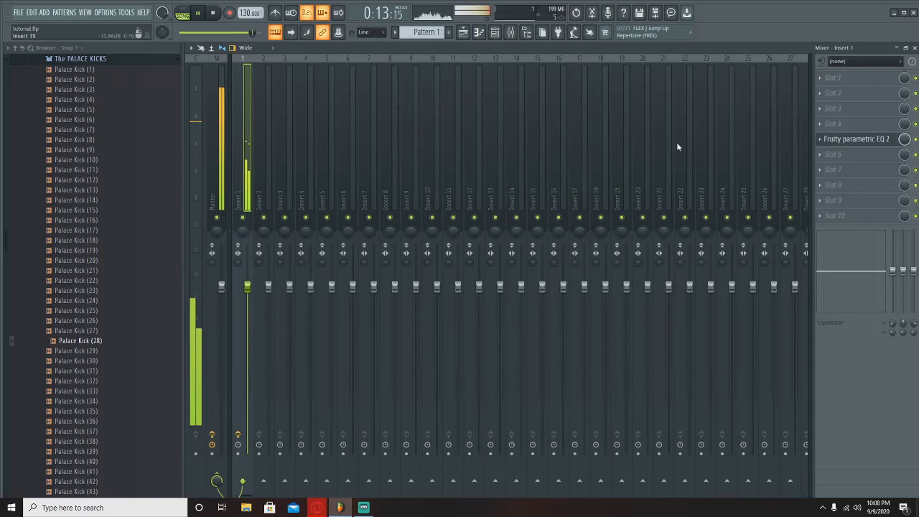
{"action": "left_click", "coordinate": [875, 141]}
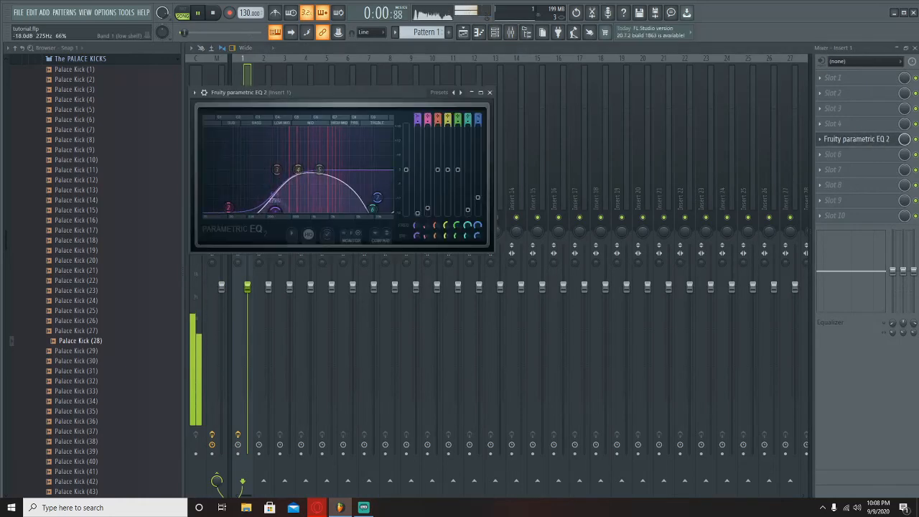
{"action": "left_click", "coordinate": [490, 92]}
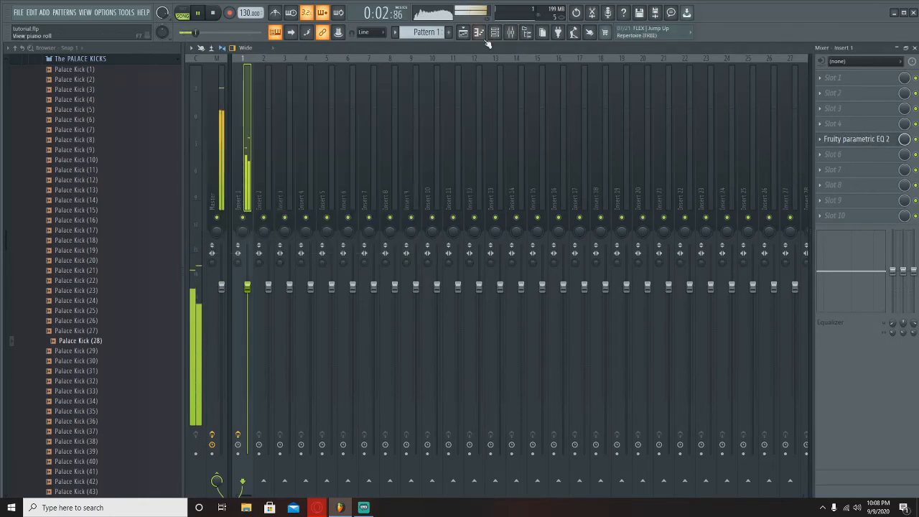
Bring up the channel rack, stop playback and browse the samples in The PALACE CLAPS folder.
{"action": "key", "text": "F6"}
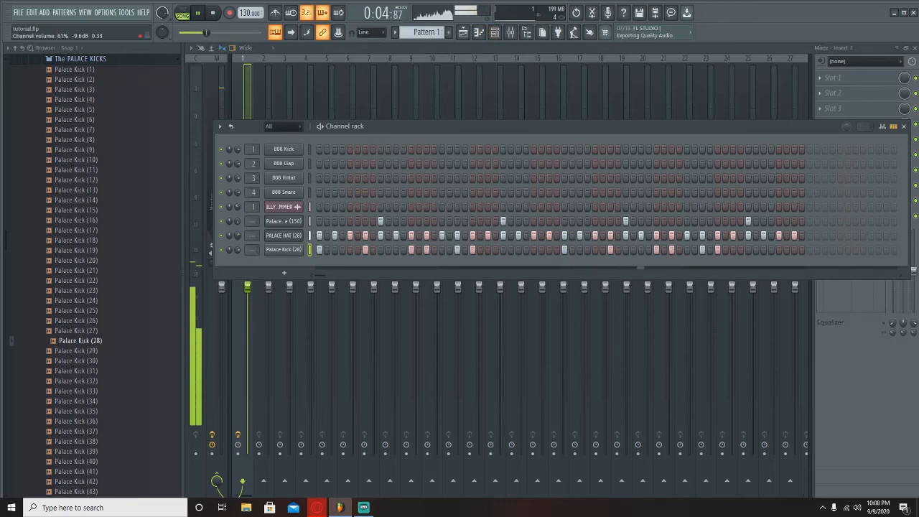
{"action": "scroll", "coordinate": [144, 226], "scroll_direction": "up", "scroll_amount": 6}
{"action": "key", "text": "space"}
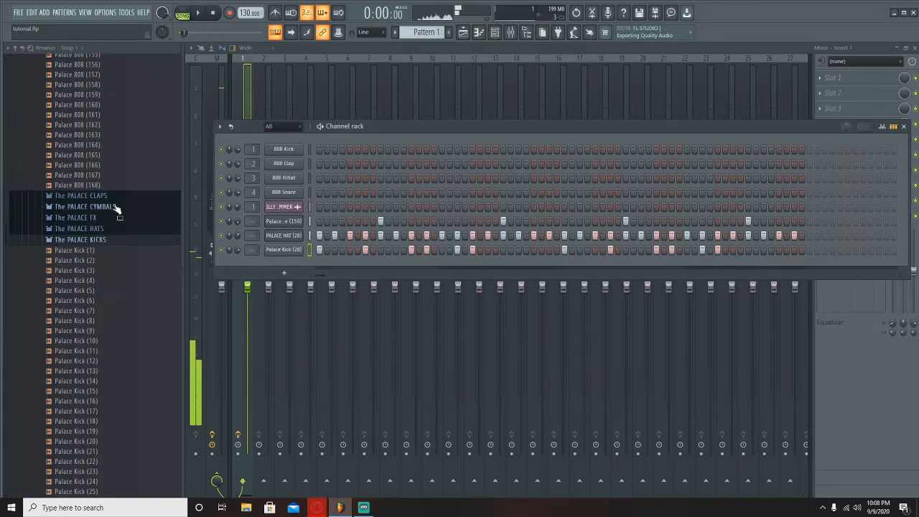
{"action": "left_click", "coordinate": [107, 196]}
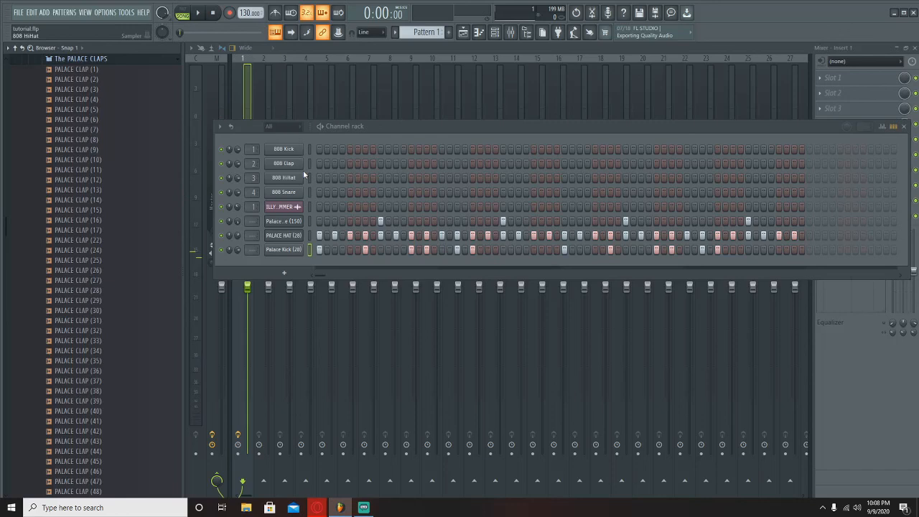
{"action": "scroll", "coordinate": [76, 162], "scroll_direction": "up", "scroll_amount": 16}
{"action": "scroll", "coordinate": [87, 171], "scroll_direction": "down", "scroll_amount": 16}
Return to the playlist arrangement and pick the second ILLYRIA COLD SUMMER clip on Track 1.
{"action": "left_click", "coordinate": [463, 27]}
{"action": "mouse_move", "coordinate": [434, 94]}
{"action": "left_mouse_down"}
{"action": "mouse_move", "coordinate": [559, 88]}
{"action": "mouse_move", "coordinate": [411, 86]}
{"action": "mouse_move", "coordinate": [441, 81]}
{"action": "left_mouse_up"}
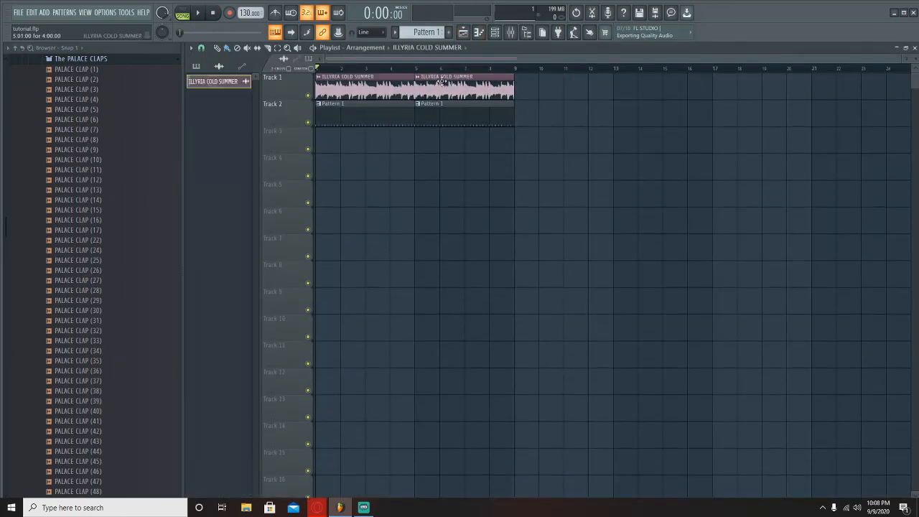